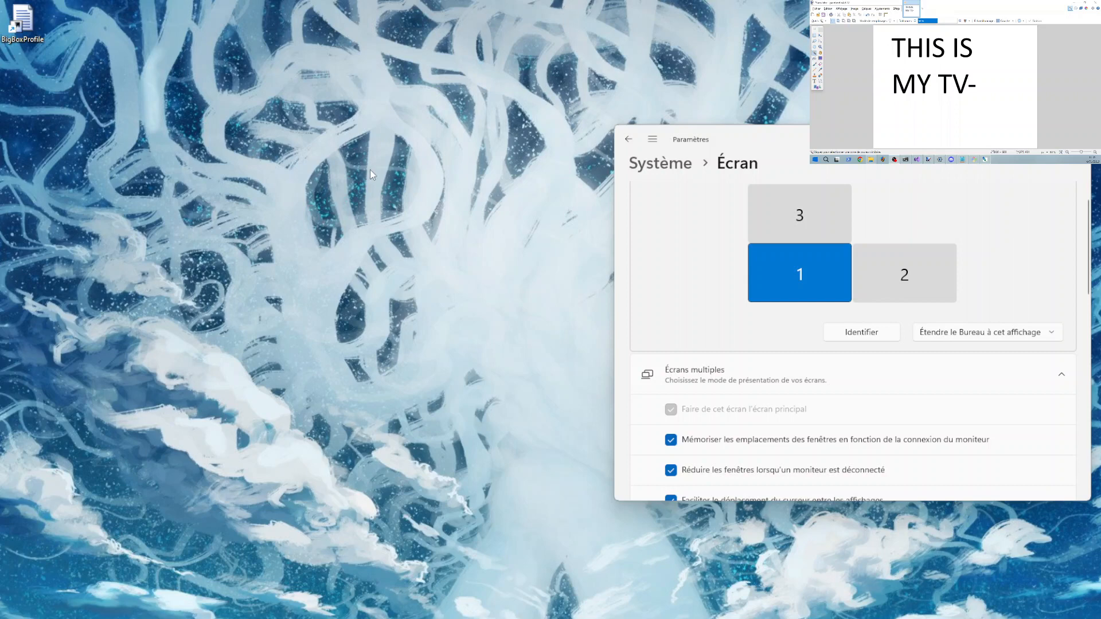
- Open the BigBoxProfile configuration from its desktop shortcut
double_click(21, 22)
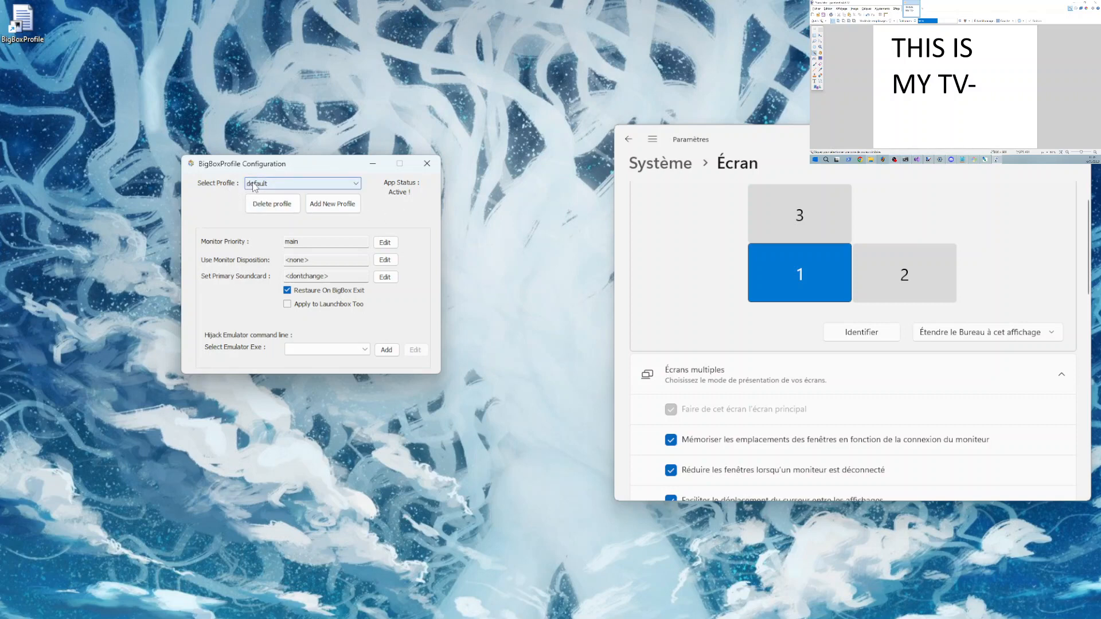
drag(314, 245, 285, 246)
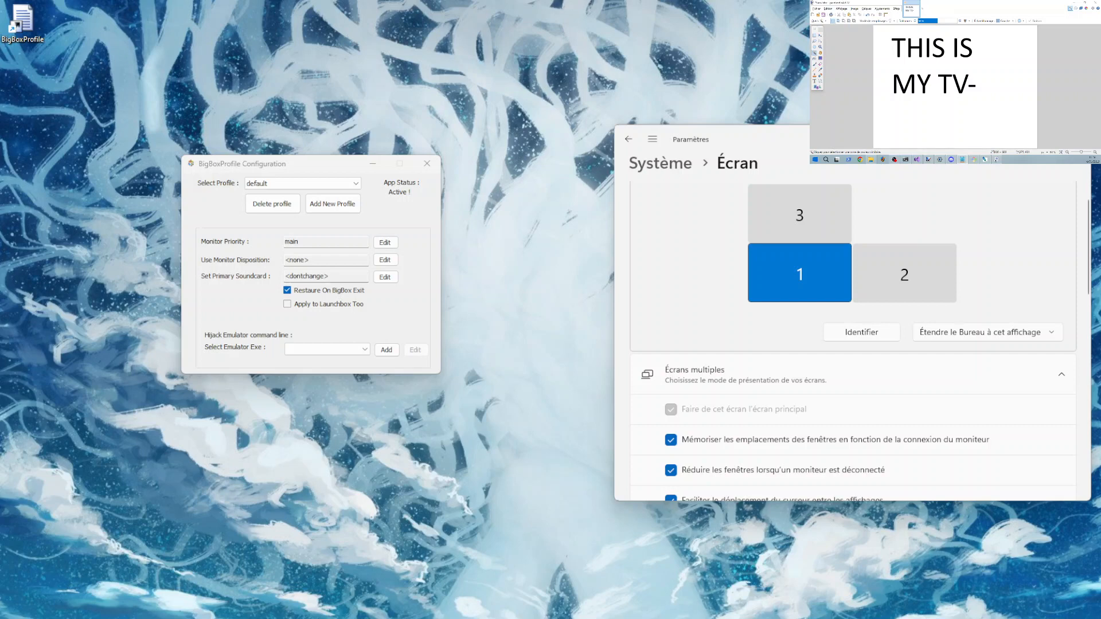
- Look through the displays offered for the default profile's monitor priority, closing the configuration without saving
click(384, 242)
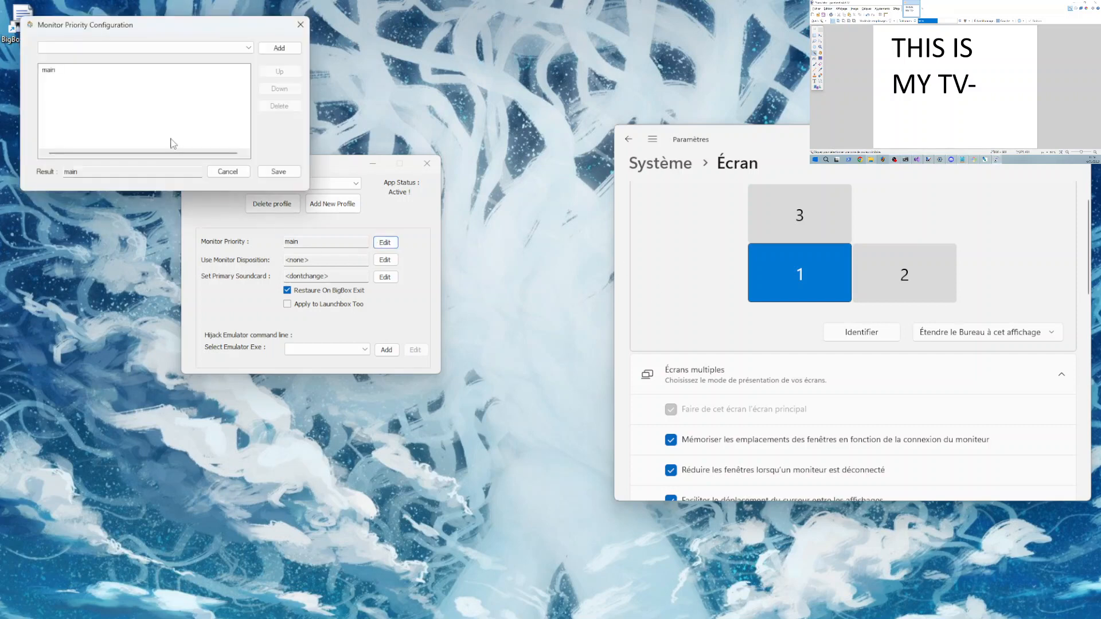
click(212, 47)
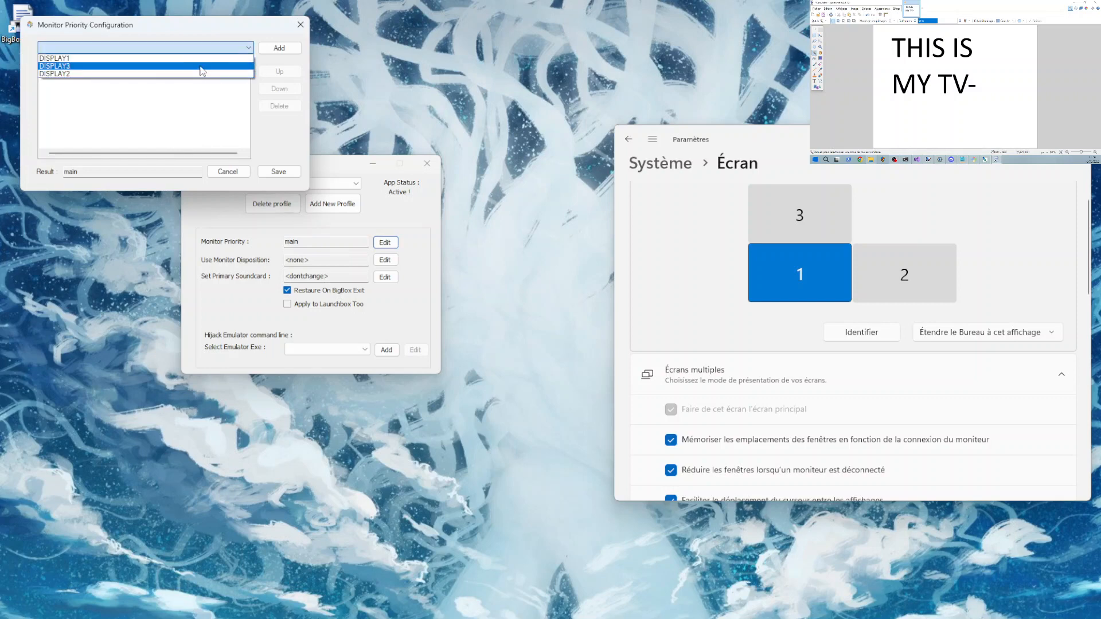
click(200, 67)
click(301, 24)
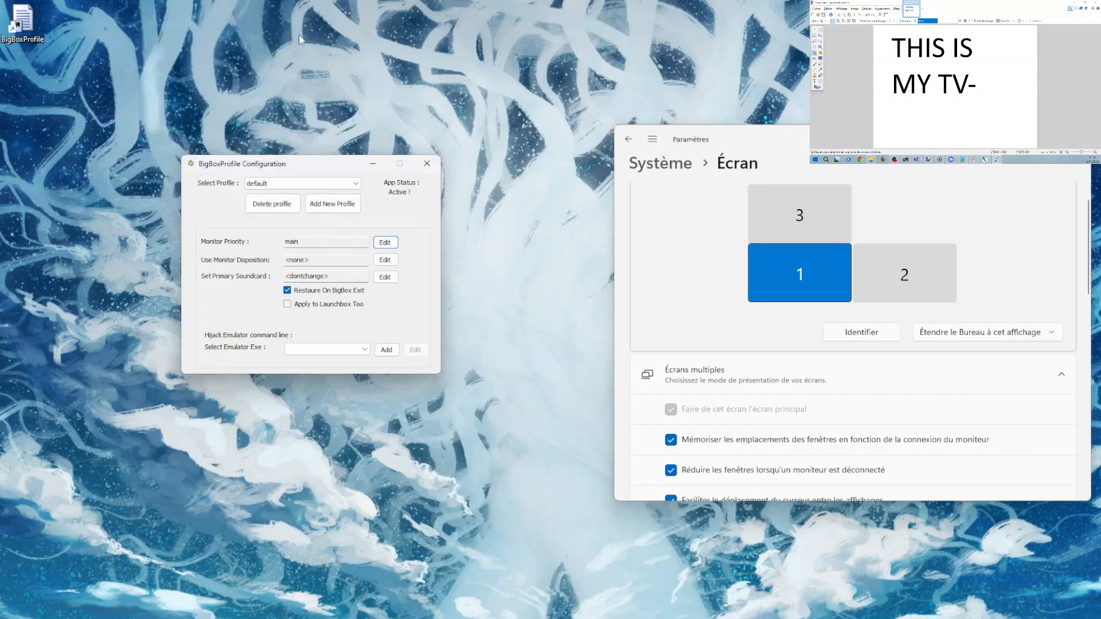
- Examine displays 3 and 1 in the Windows display arrangement to compare their main-display settings
double_click(308, 242)
click(807, 257)
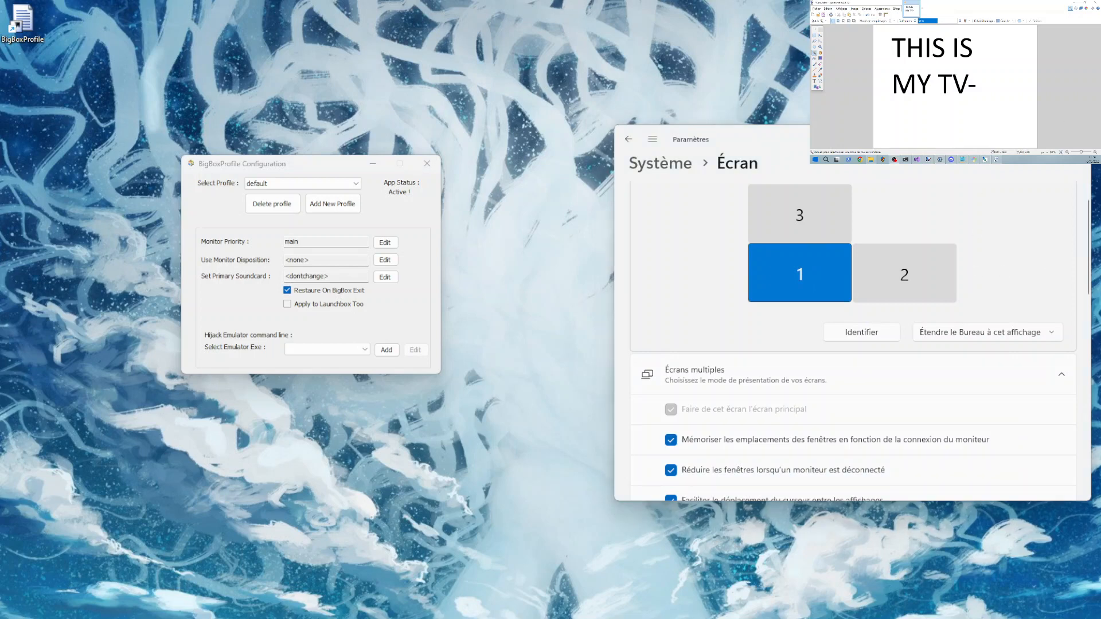
click(952, 85)
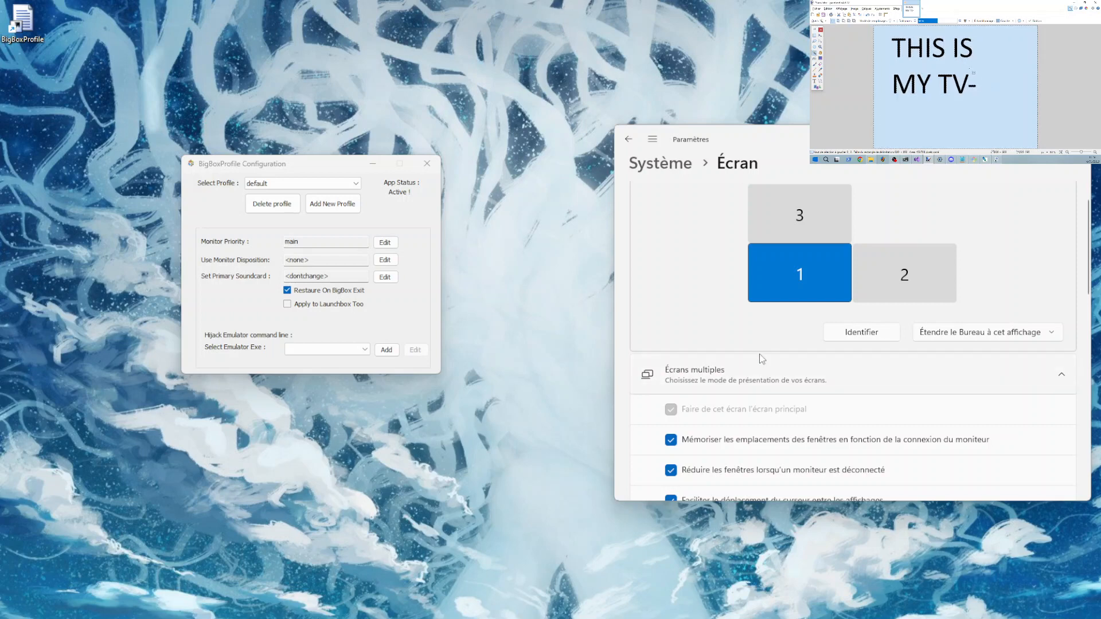
click(795, 221)
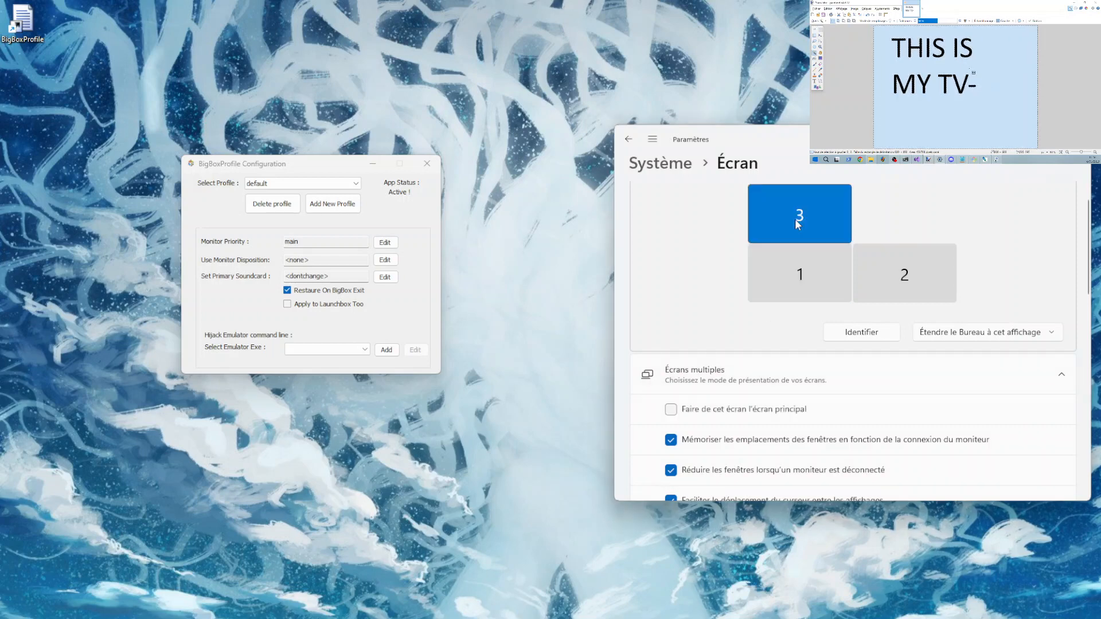
click(792, 278)
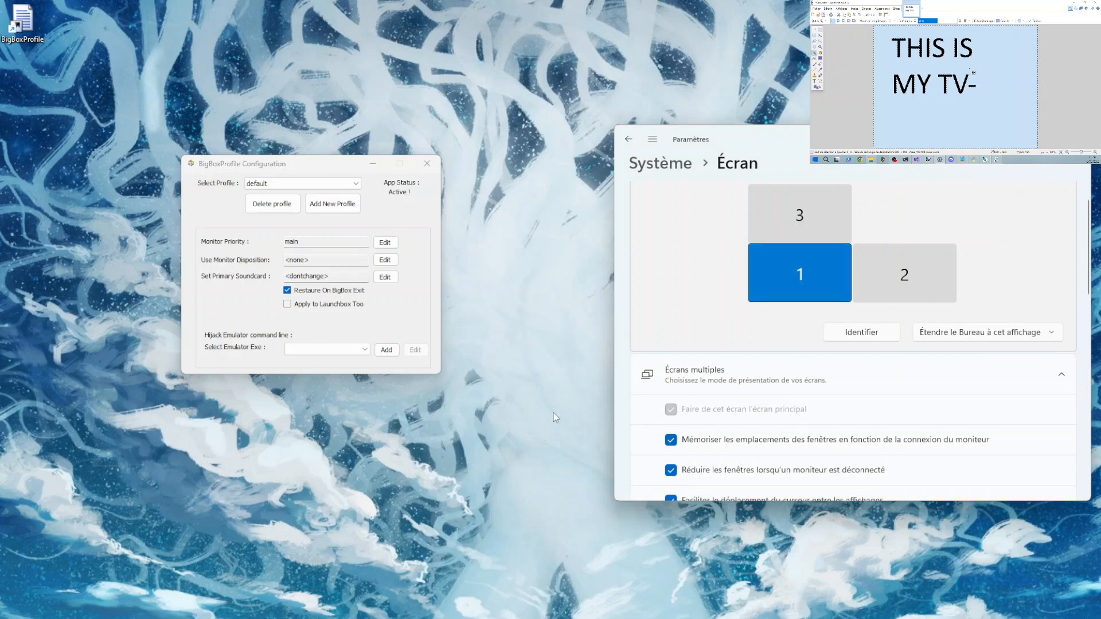
- Add a new profile named "tv" and select it for configuration
click(322, 184)
click(333, 204)
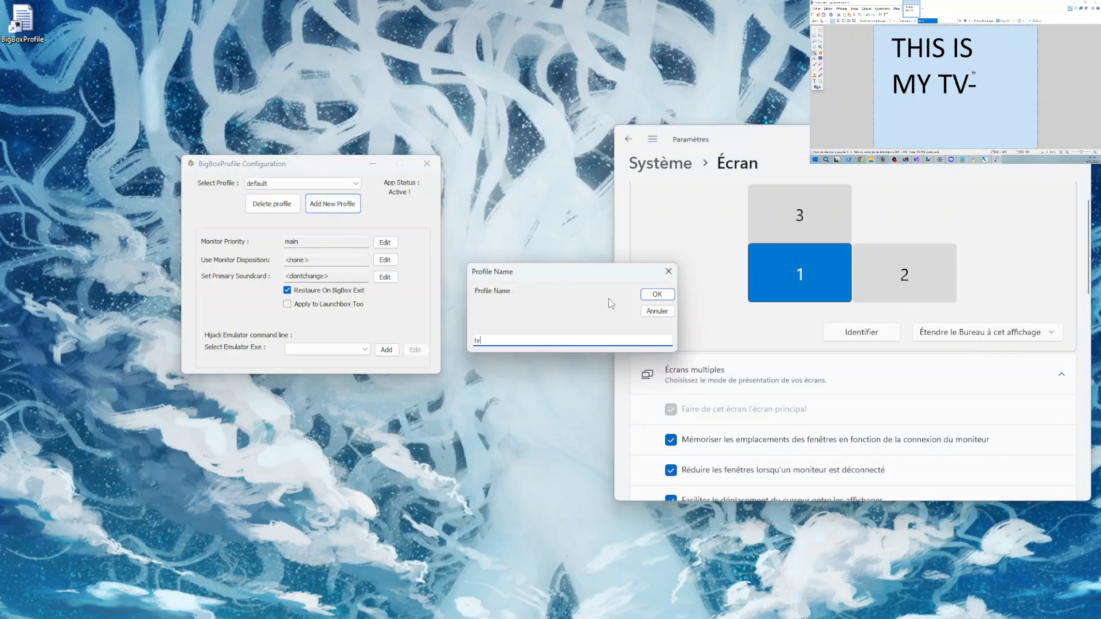
click(655, 296)
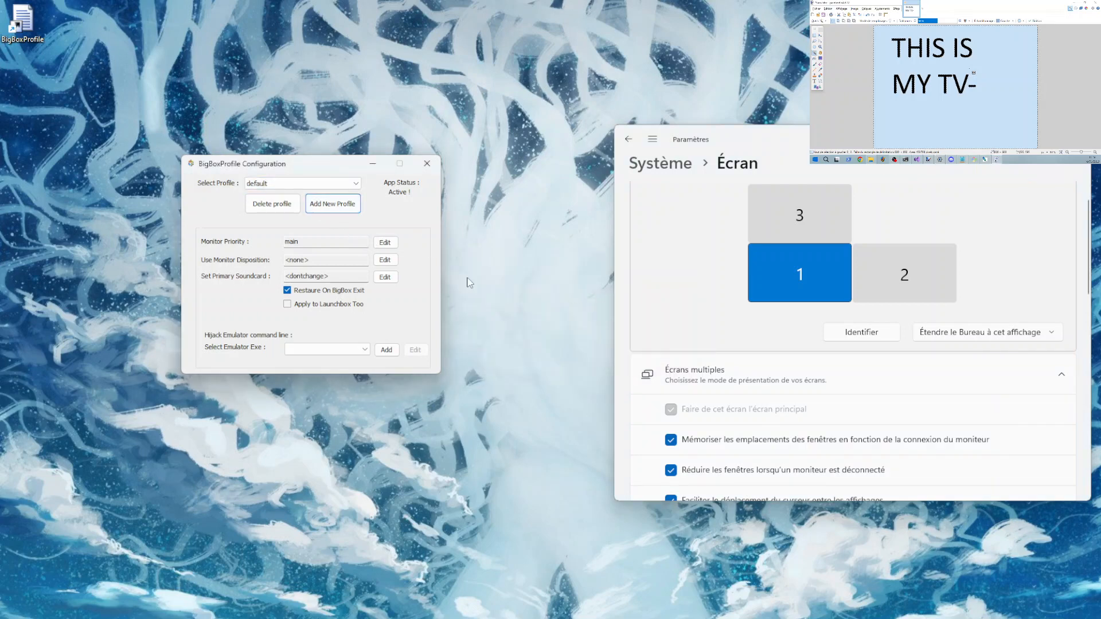
click(302, 184)
click(284, 202)
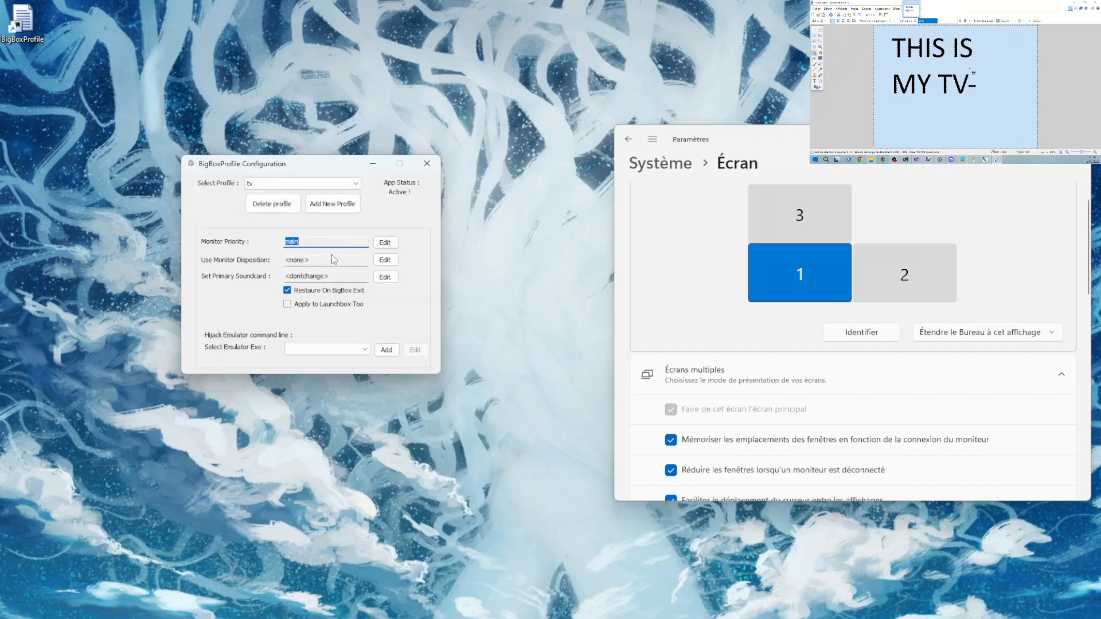
- Open the tv profile's monitor disposition settings and make display 3 the main display in Windows
click(352, 260)
click(385, 259)
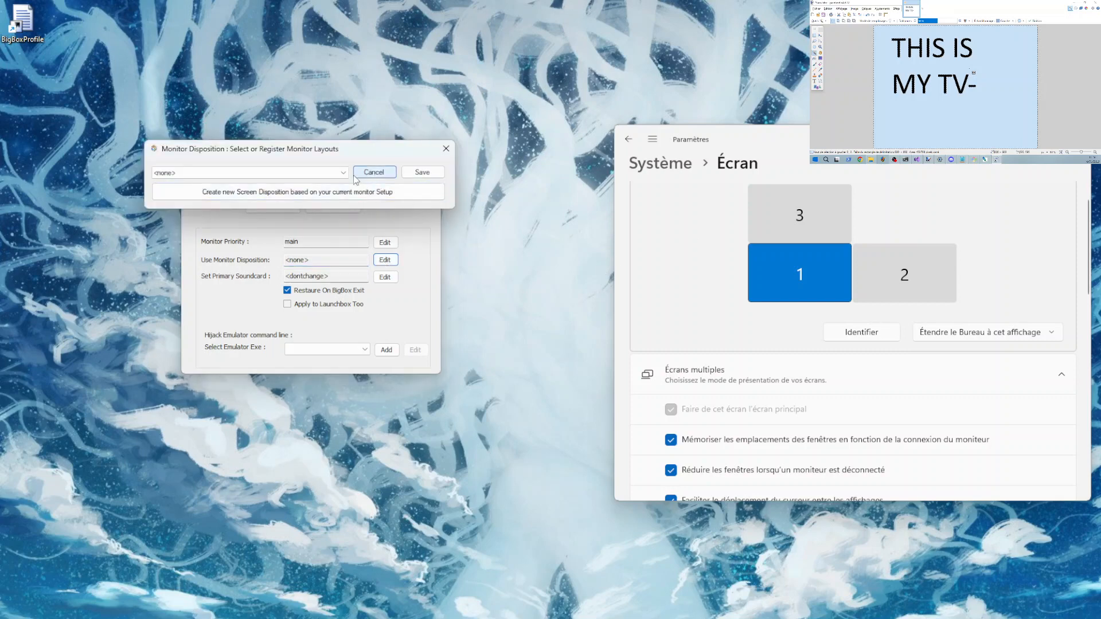
click(833, 218)
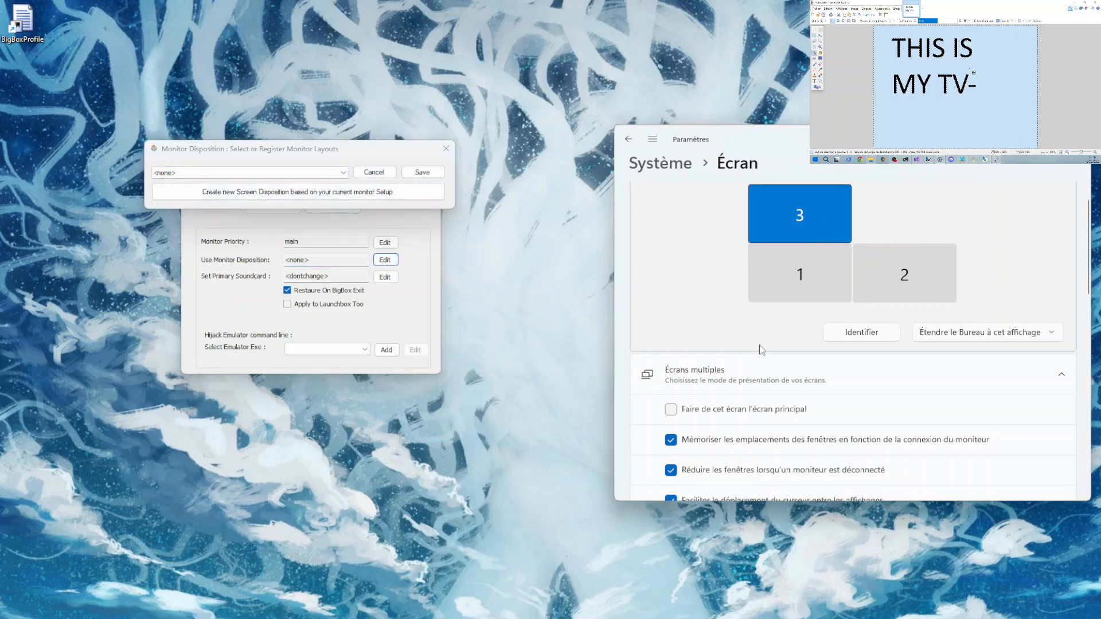
click(714, 410)
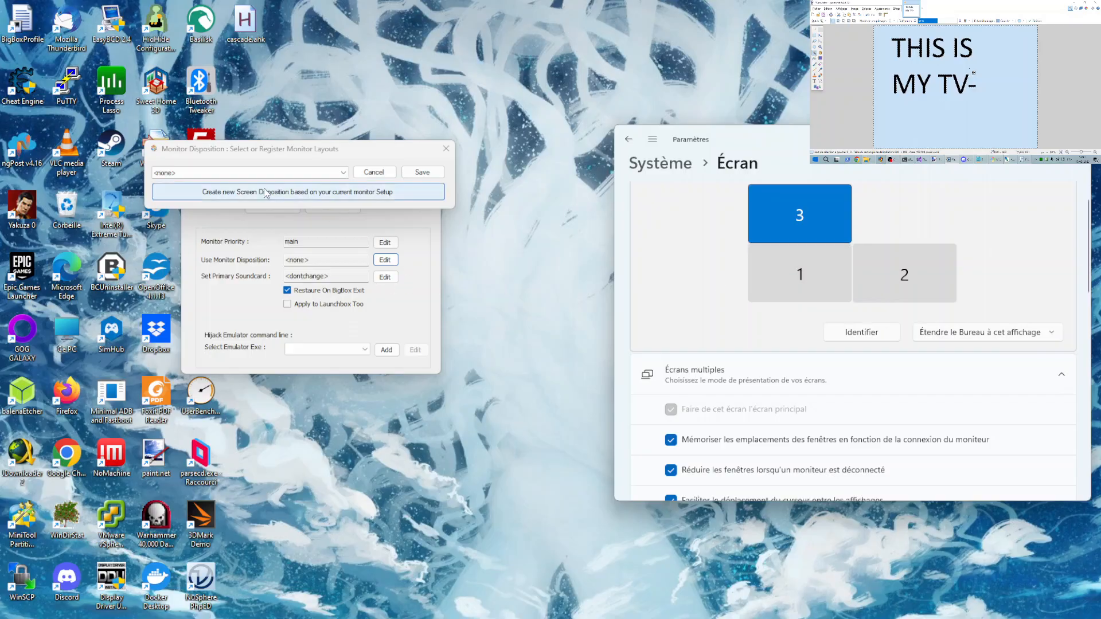
- Create a screen disposition named "tv as main" from the current monitor setup and save it as the tv profile's disposition
click(294, 191)
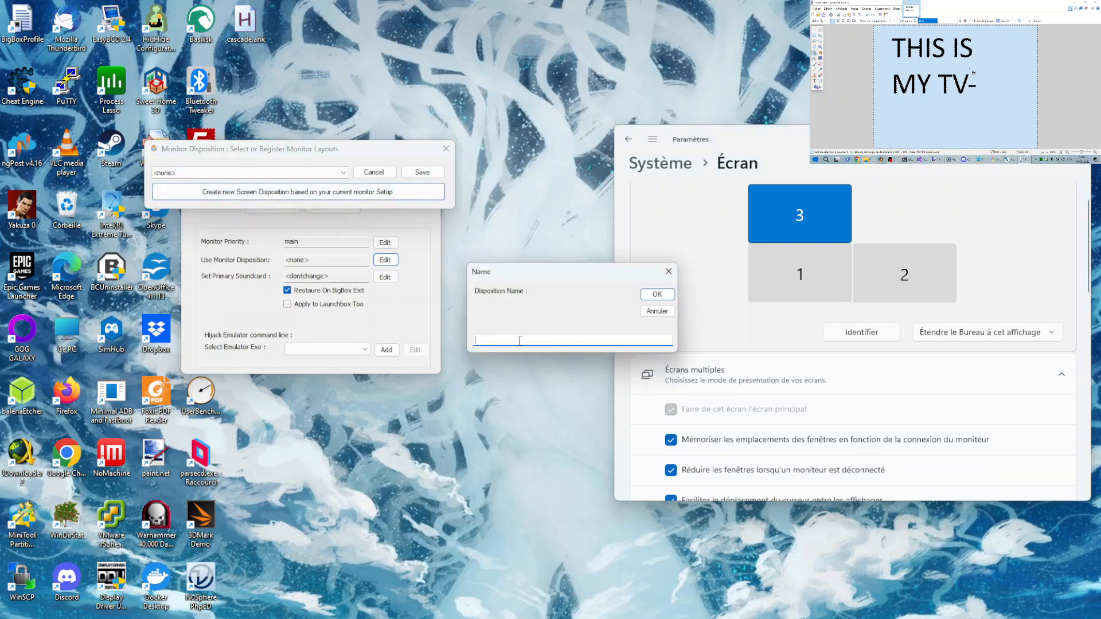
text(tv as main)
click(655, 295)
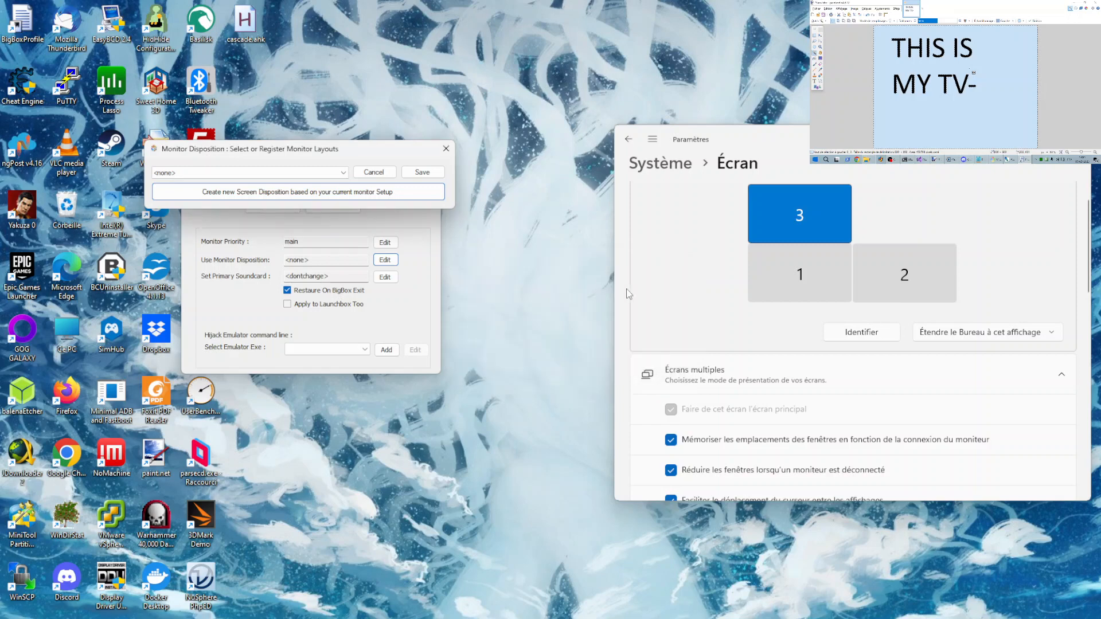
click(274, 173)
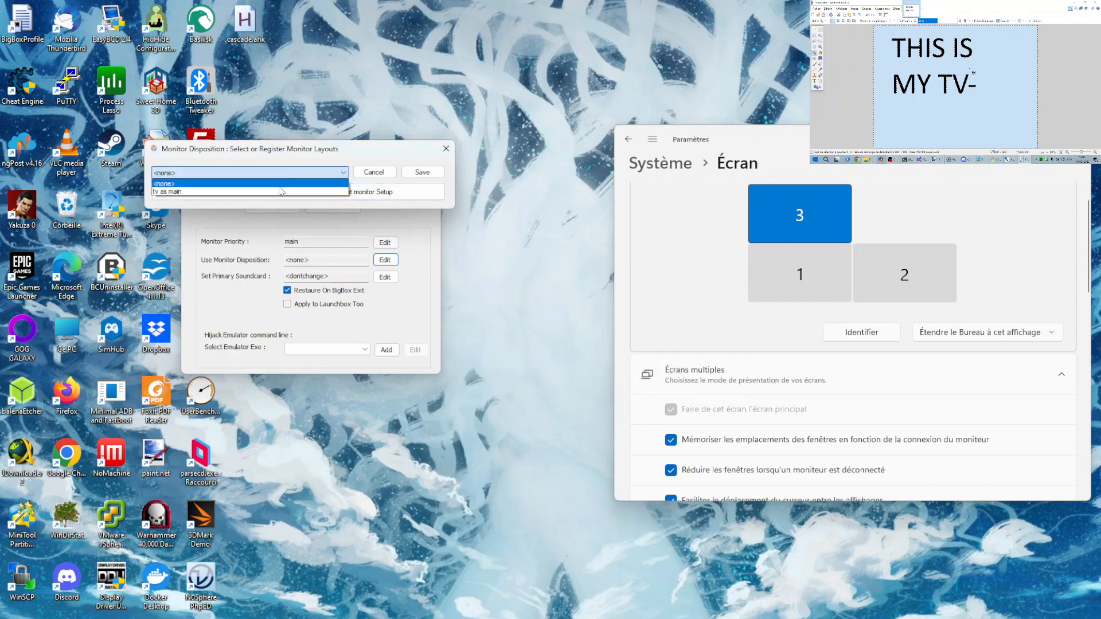
click(282, 192)
click(422, 172)
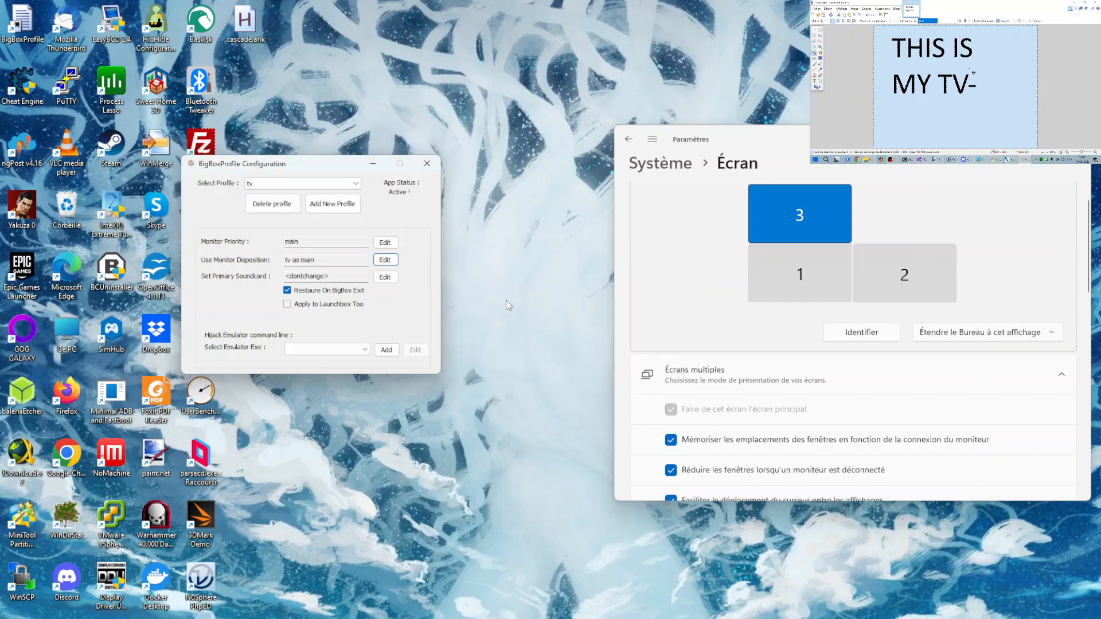
- Make display 1 the main display again in the Windows display settings
click(799, 274)
click(670, 408)
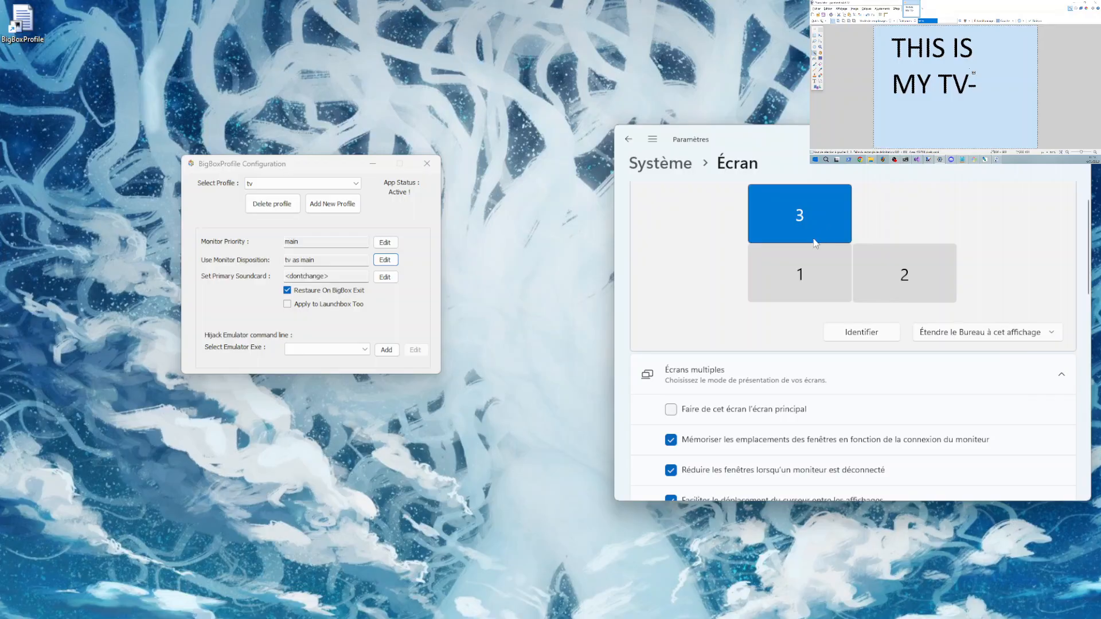
click(801, 260)
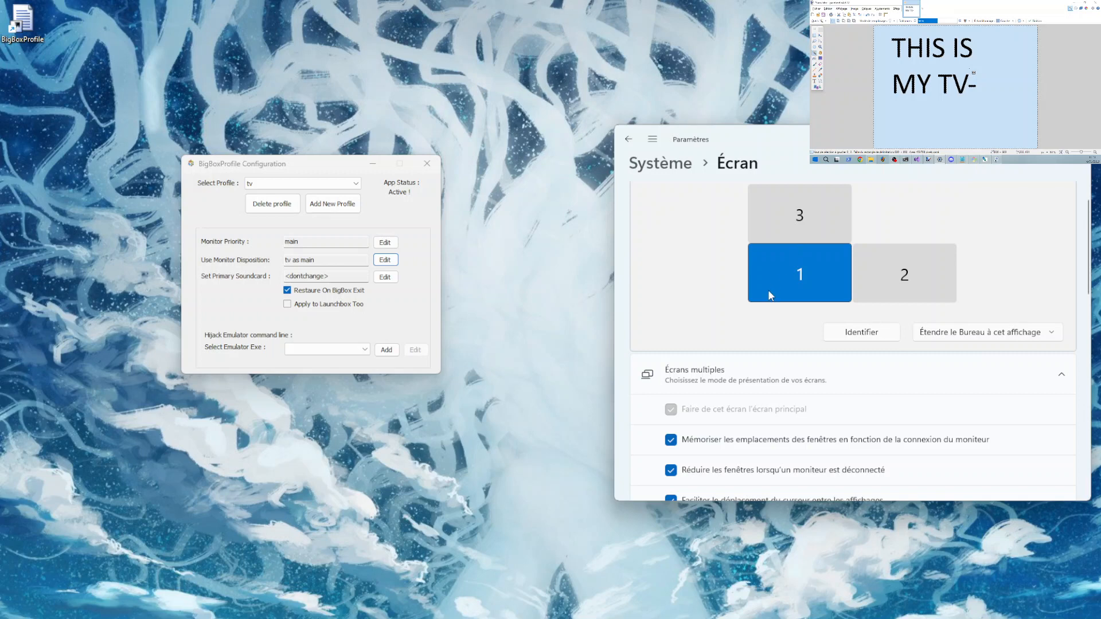
- Set the tv profile's primary soundcard to "1 - DELL ST2320L (AMD High Definition Audio Device)" and save it
click(372, 280)
click(380, 278)
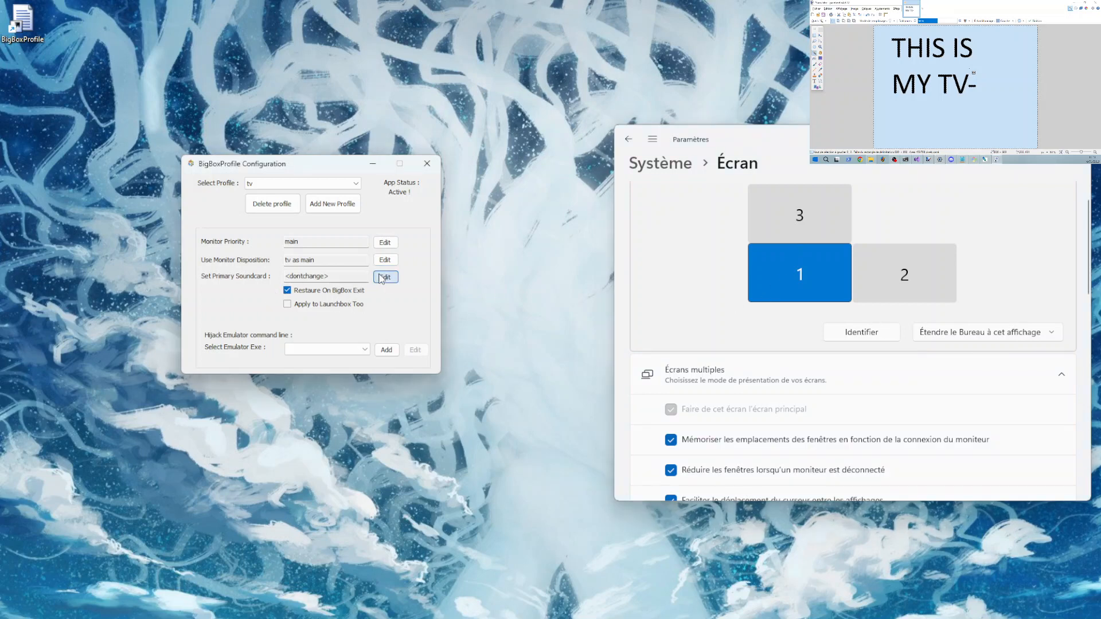
click(245, 172)
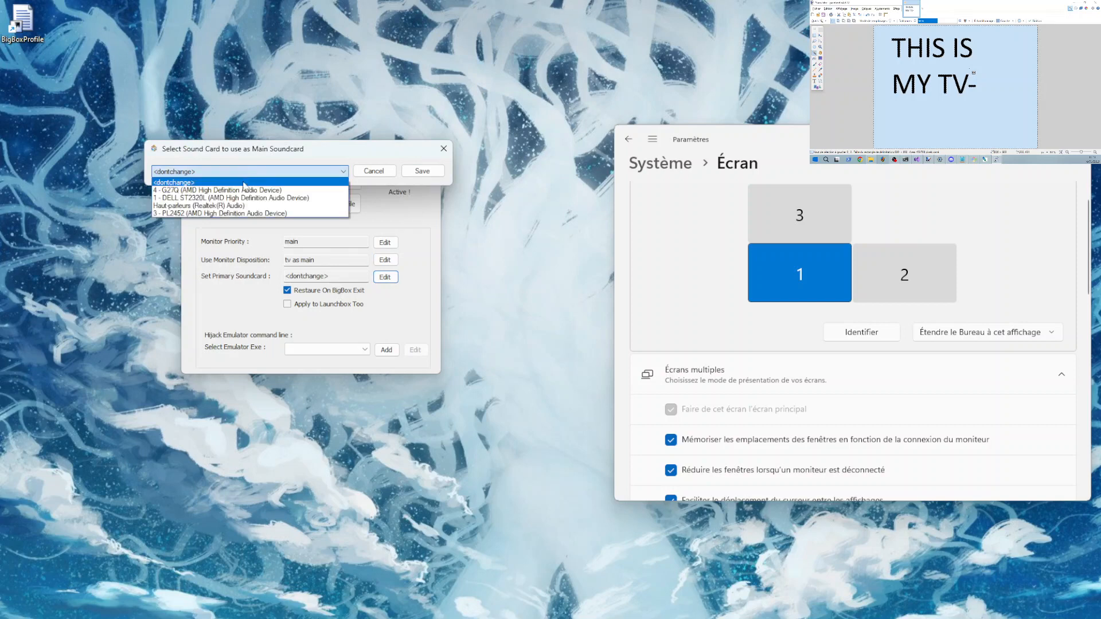
click(243, 198)
click(416, 173)
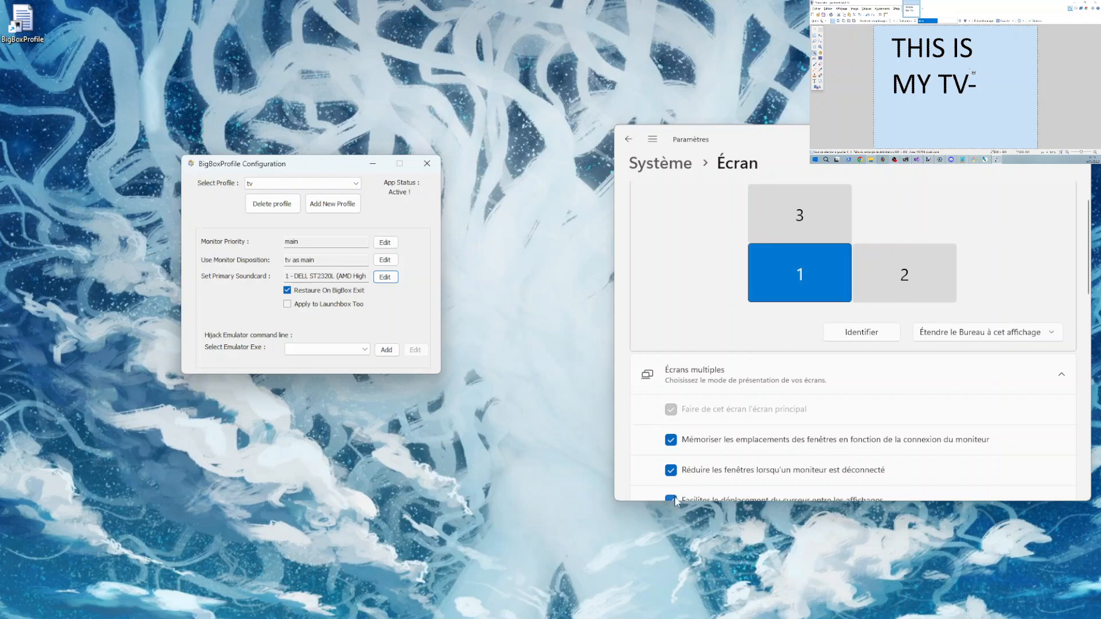
- Switch to Windows PowerShell and launch BigBox with the tv profile by running ".\BigBox.exe --profile=tv"
click(401, 617)
key(Up)
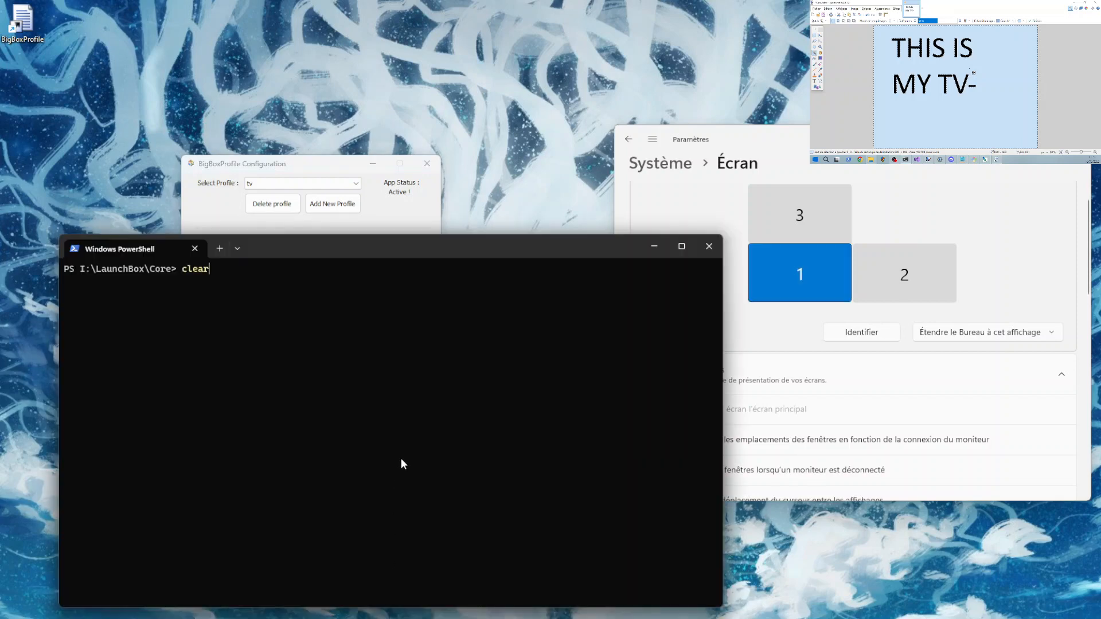
key(Up)
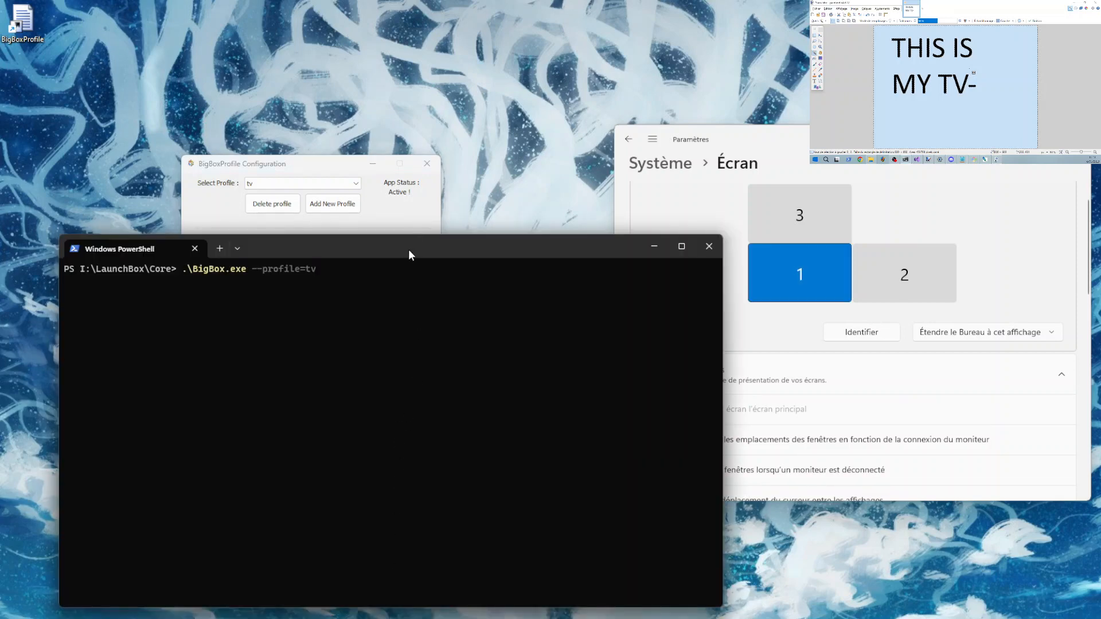
click(409, 218)
click(821, 195)
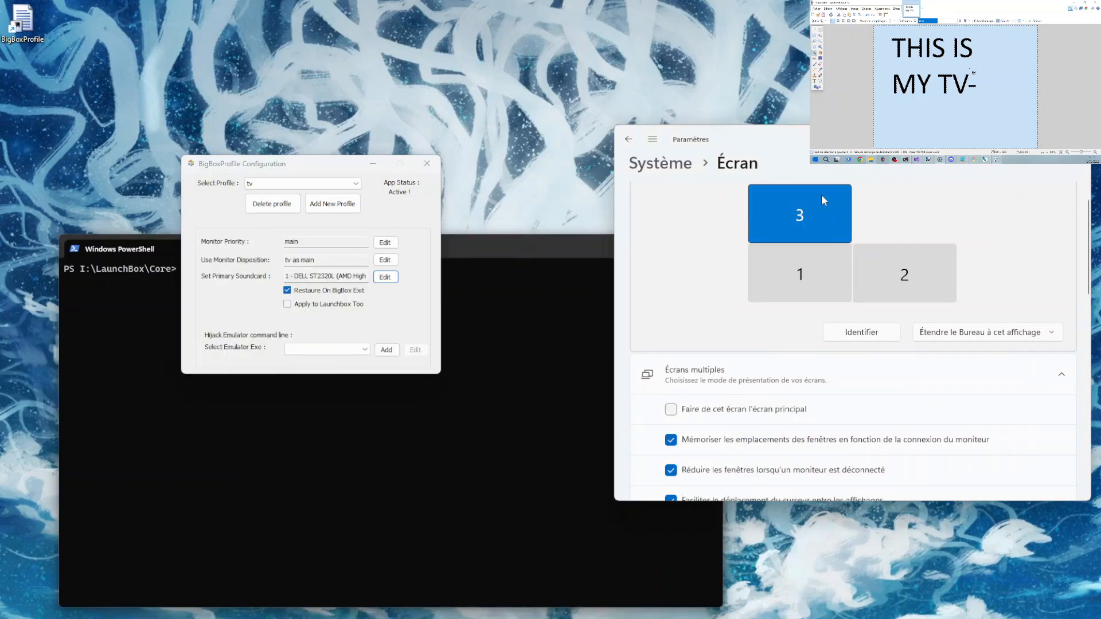
click(824, 246)
click(418, 443)
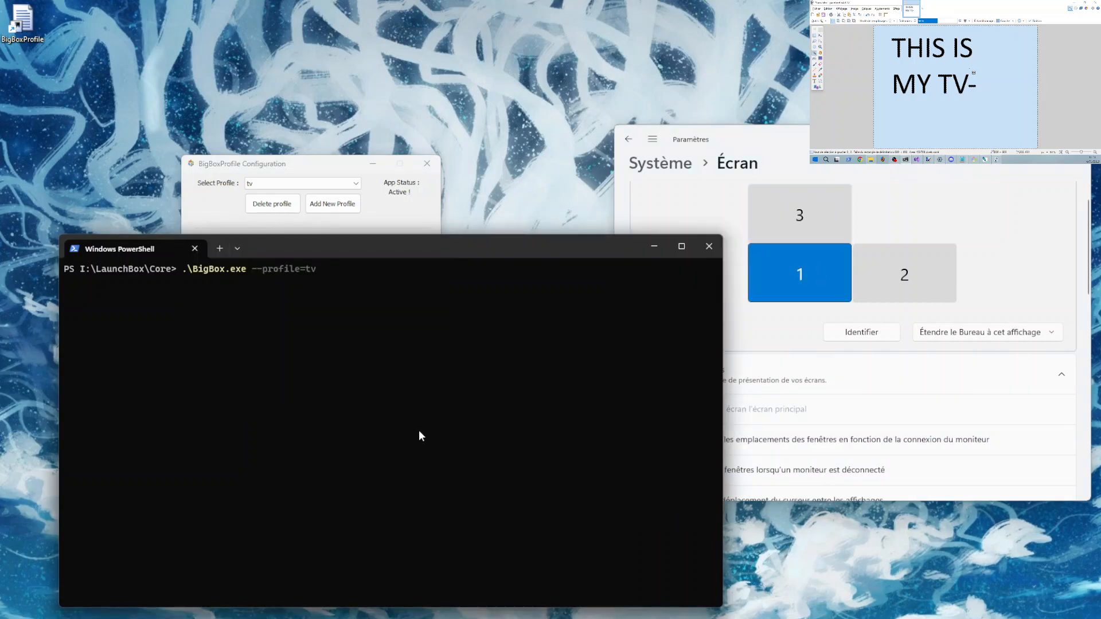
key(Return)
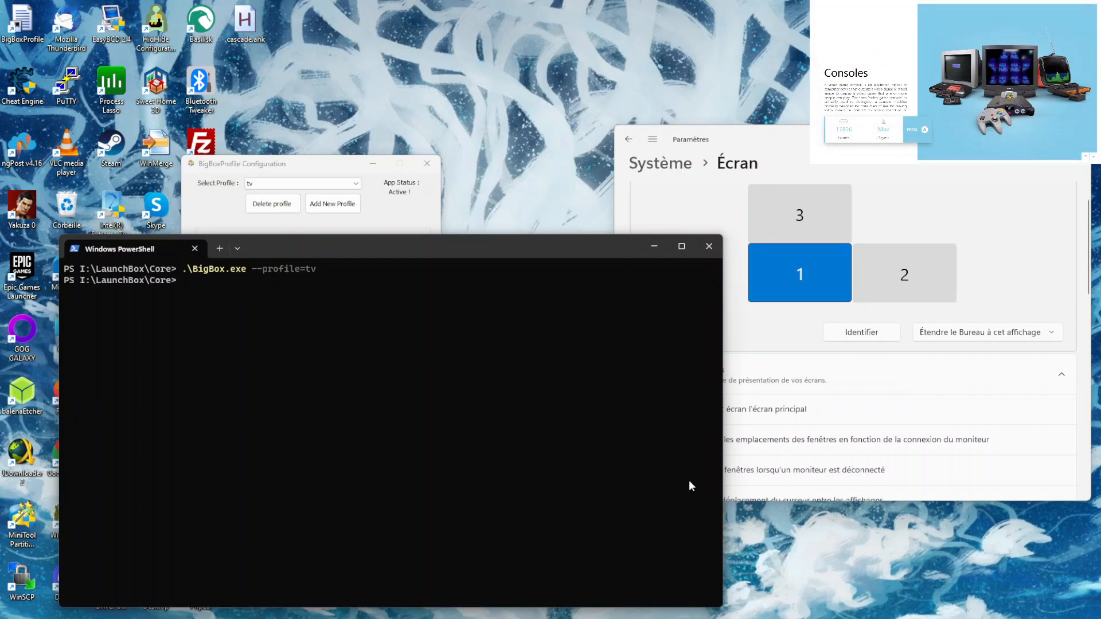
- Close the BigBox window and check which display is the main one in the display settings
right_click(513, 616)
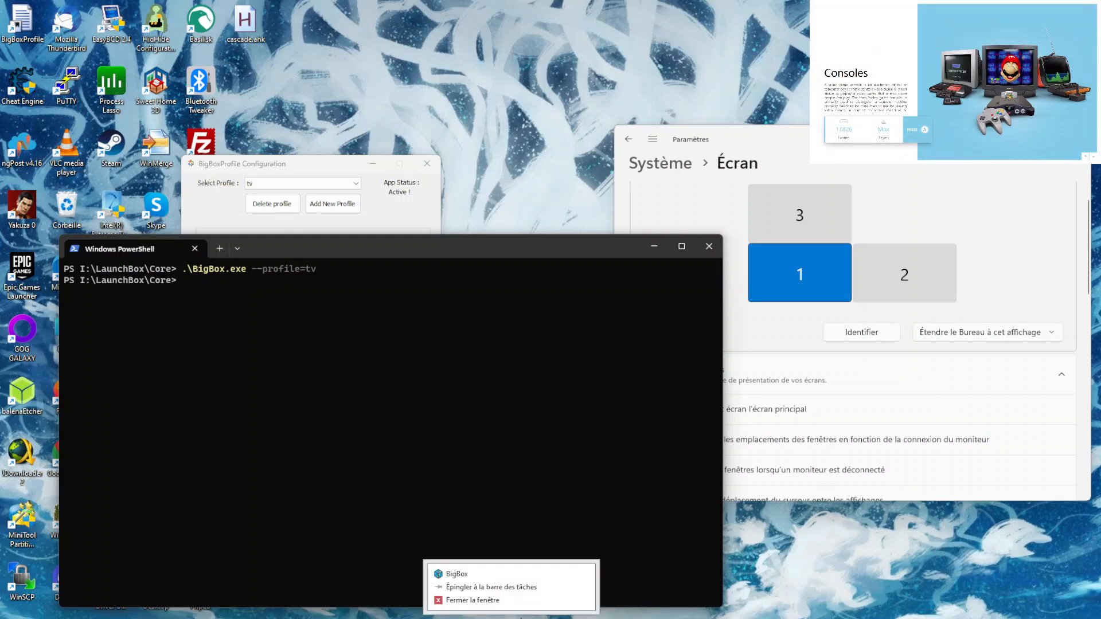
click(519, 600)
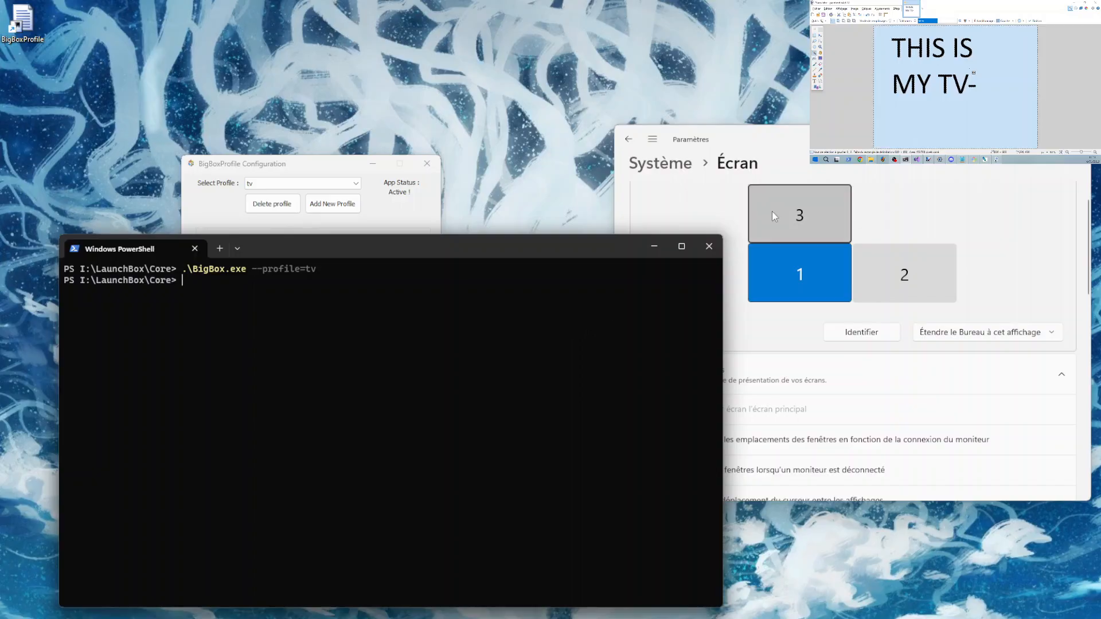
click(781, 290)
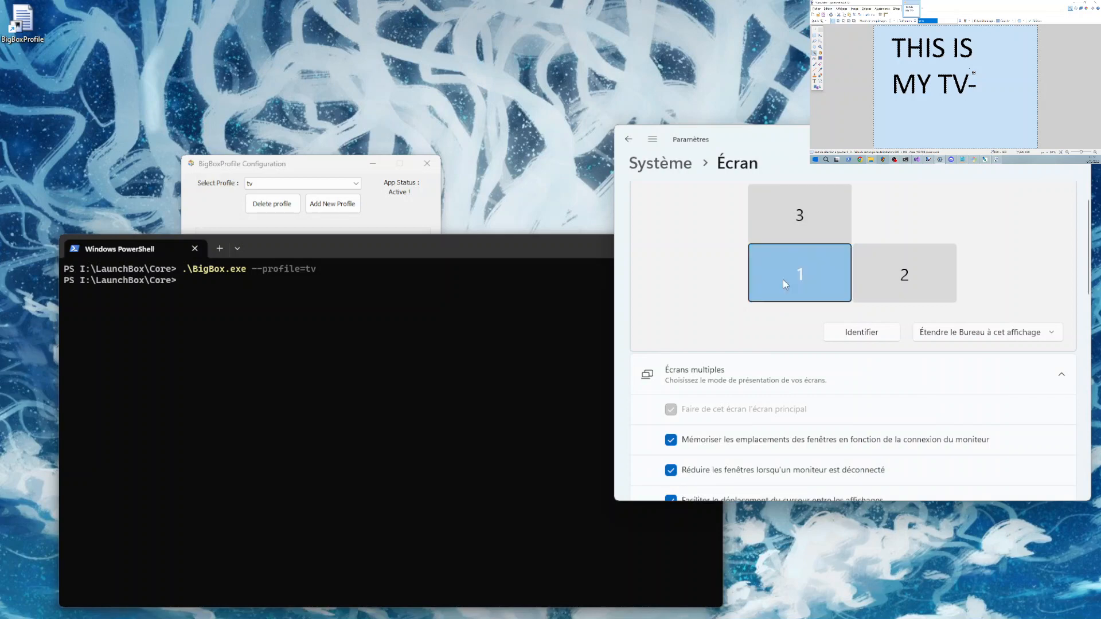
- Switch to the BigBoxProfile Configuration window and add "retroarch.exe" as a hijacked emulator for the tv profile
click(396, 216)
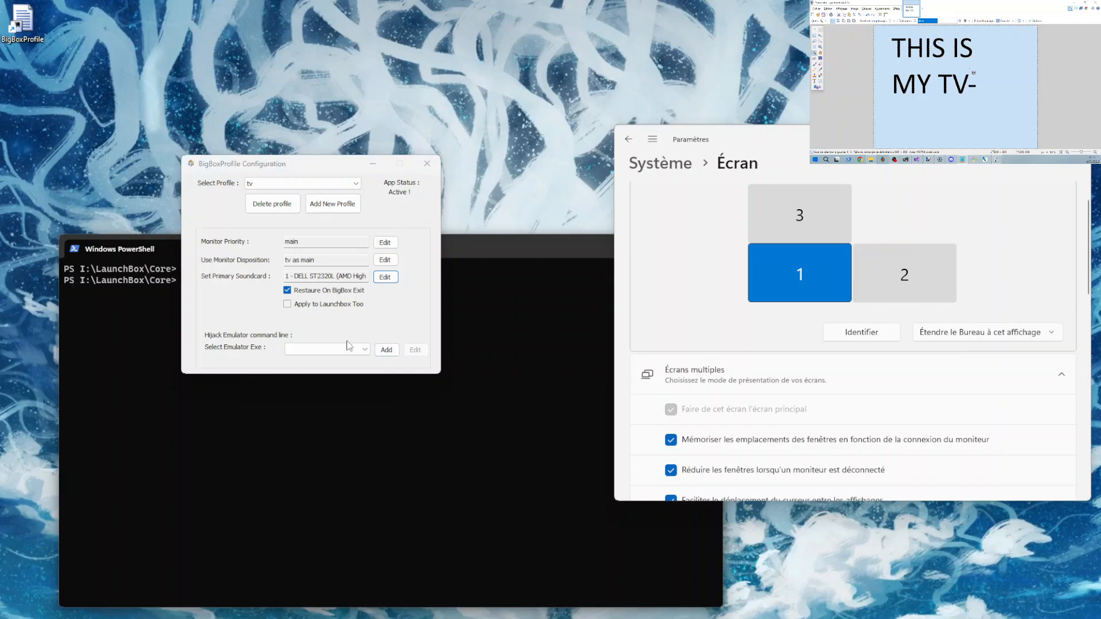
click(224, 334)
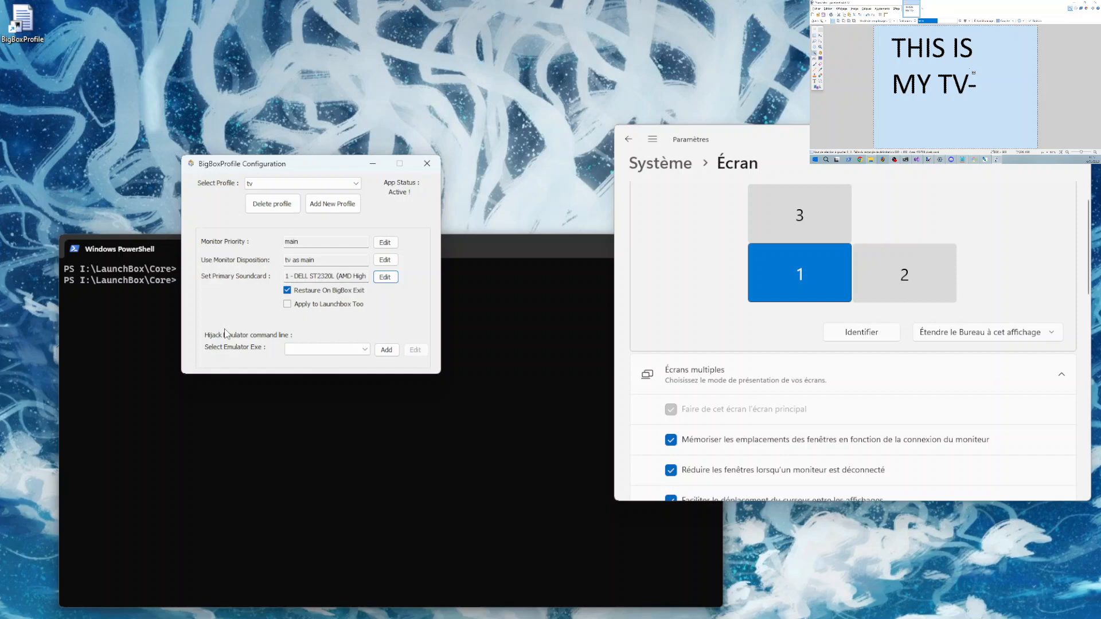
click(315, 347)
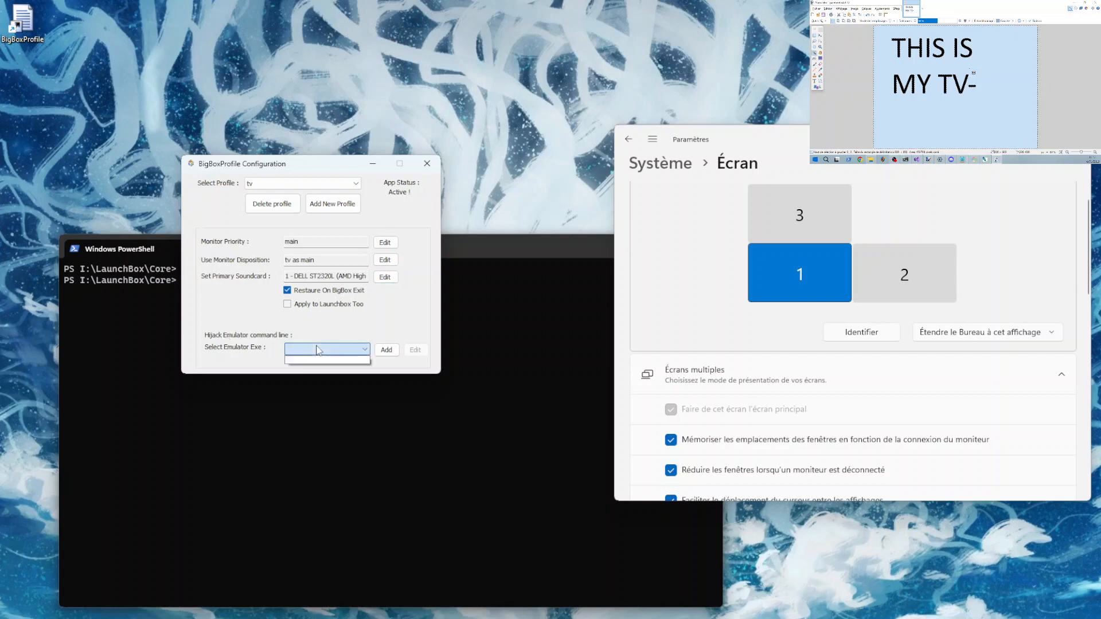
click(316, 347)
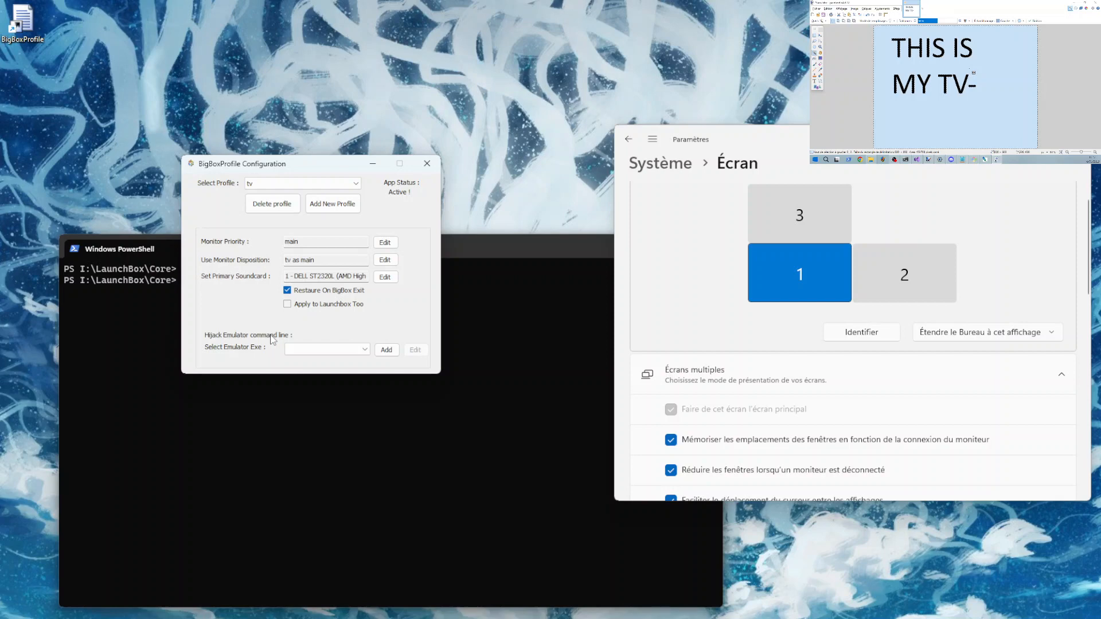
click(386, 350)
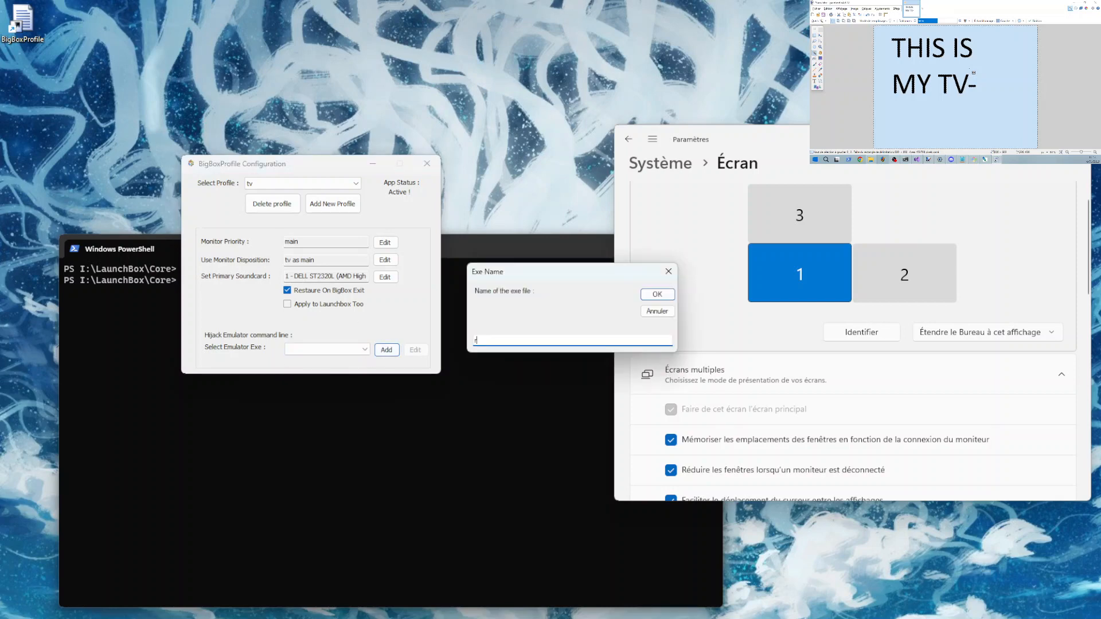
text(retroarch.exe)
key(Return)
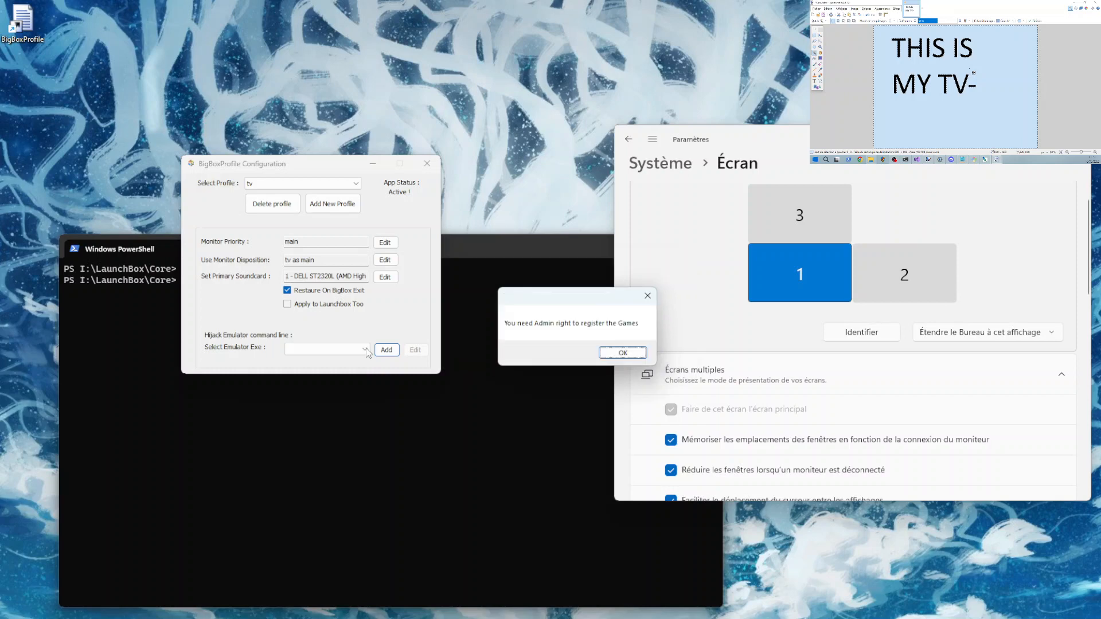
click(623, 352)
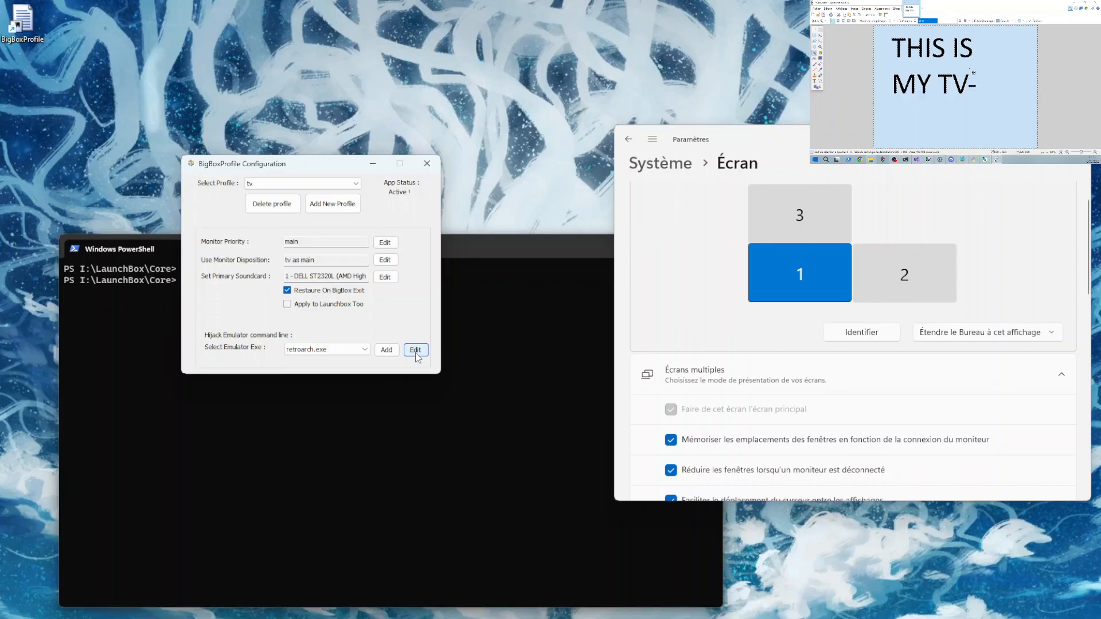
- Open the command line hijacking settings for retroarch.exe and view the available modification actions
click(415, 352)
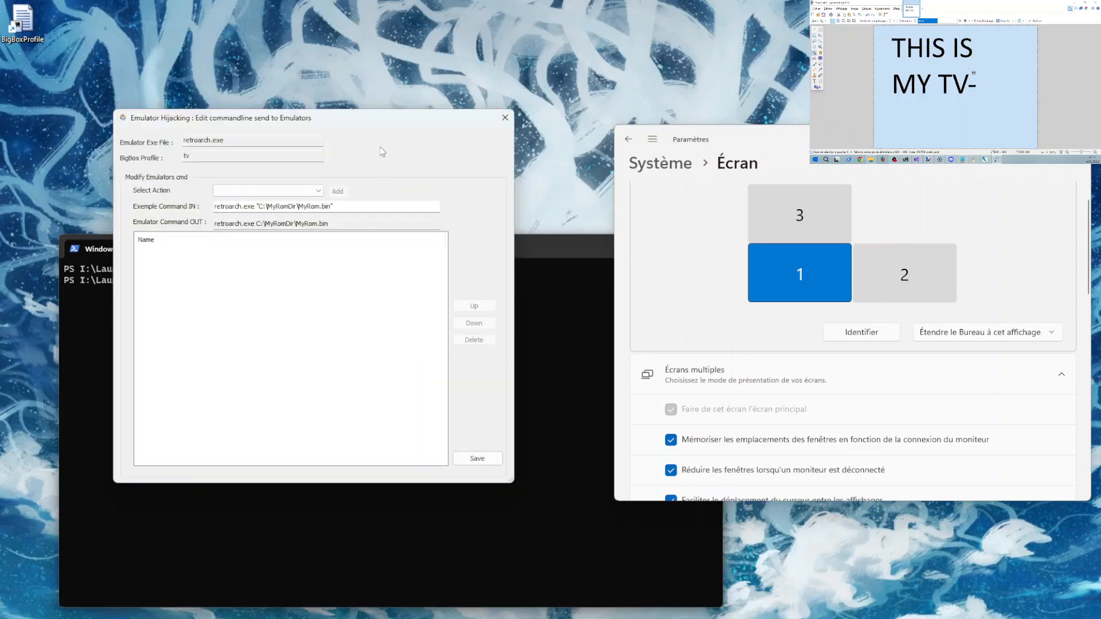
drag(353, 121, 563, 83)
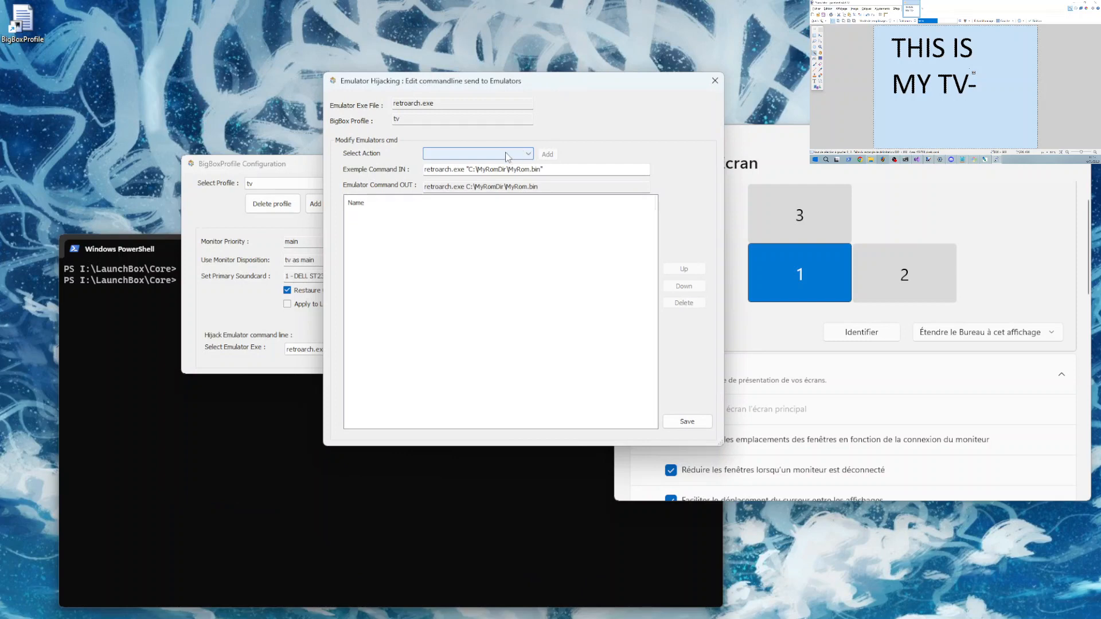
click(411, 103)
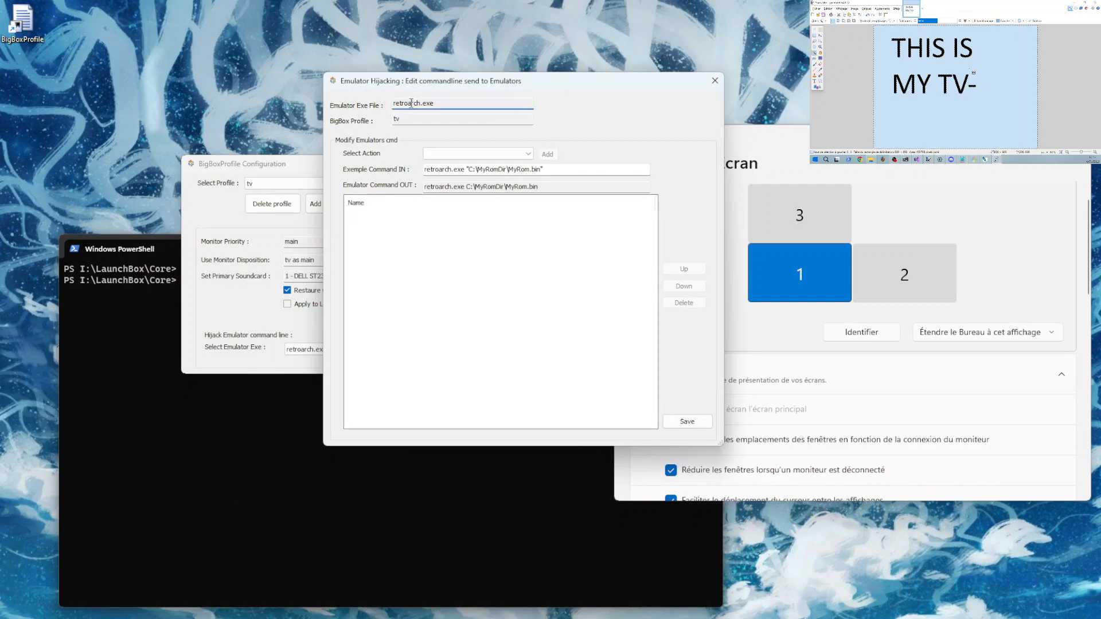
mouse_move(393, 104)
mouse_down()
mouse_move(471, 104)
mouse_move(384, 123)
mouse_up()
click(437, 121)
click(440, 155)
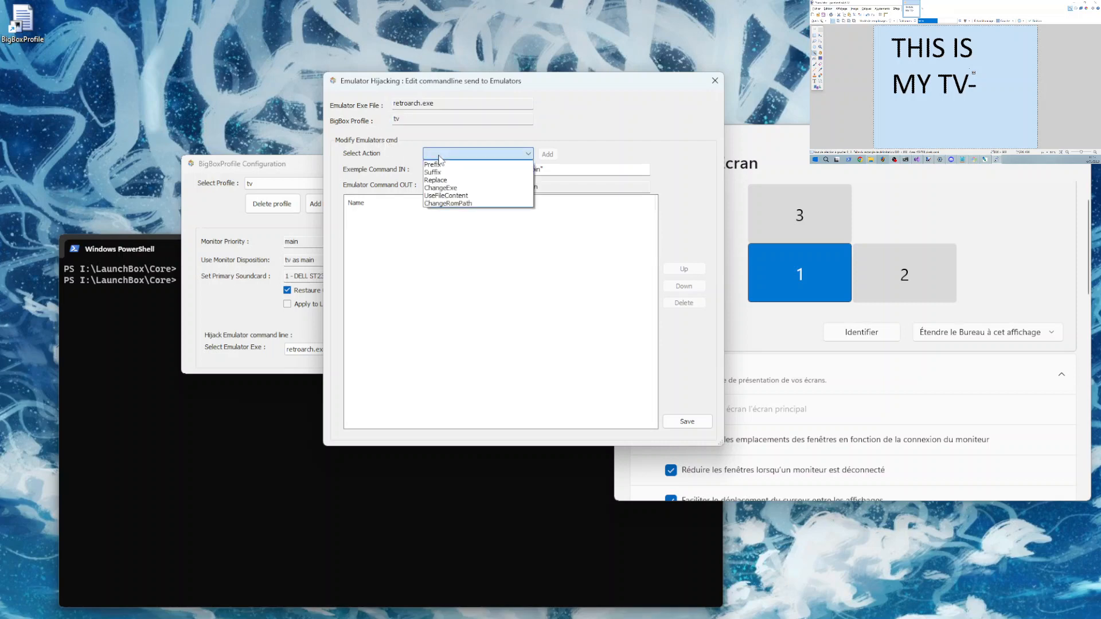
click(453, 155)
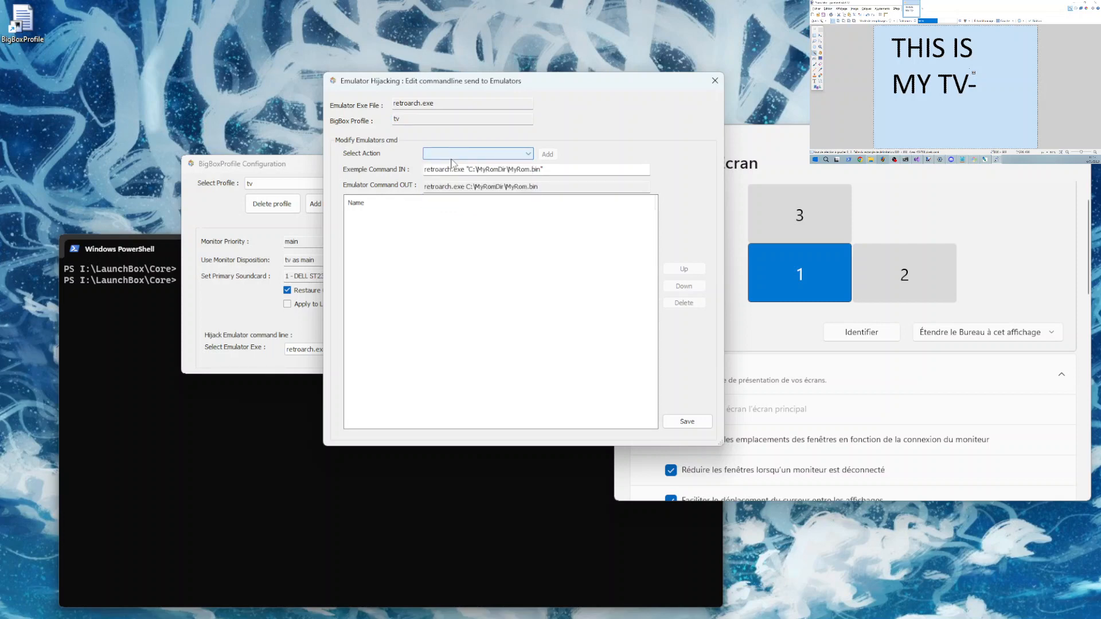
- Replace the example input command with the copied "Emulators\RetroArch\retroarch.exe -L core\snes9x_libretro.dll "D:\test\myromname.sfc" -f"
drag(425, 169, 542, 170)
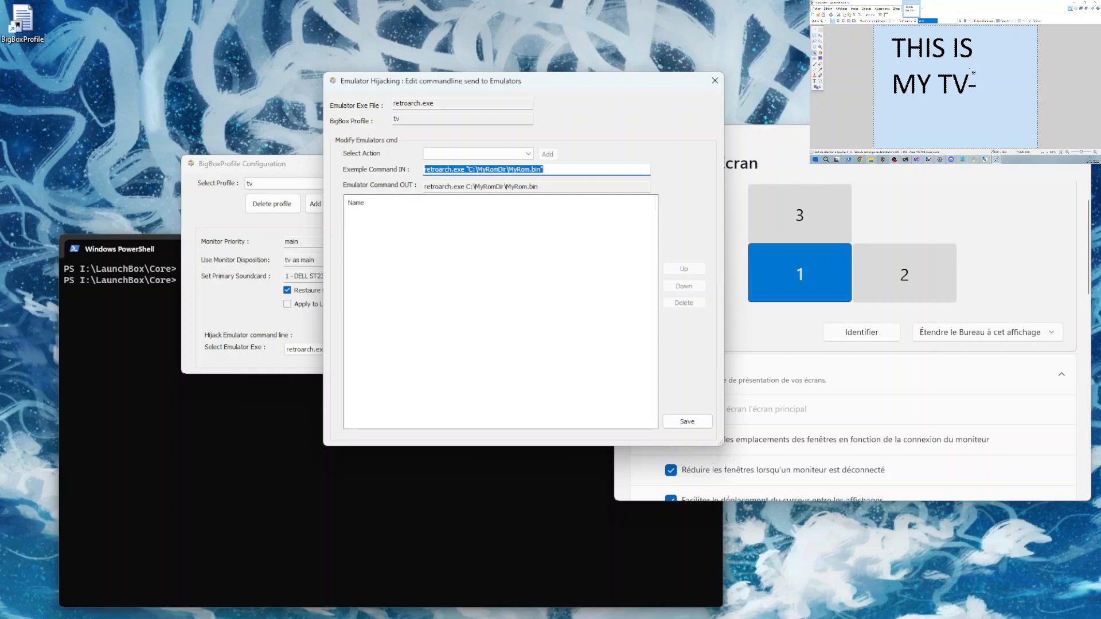
click(545, 182)
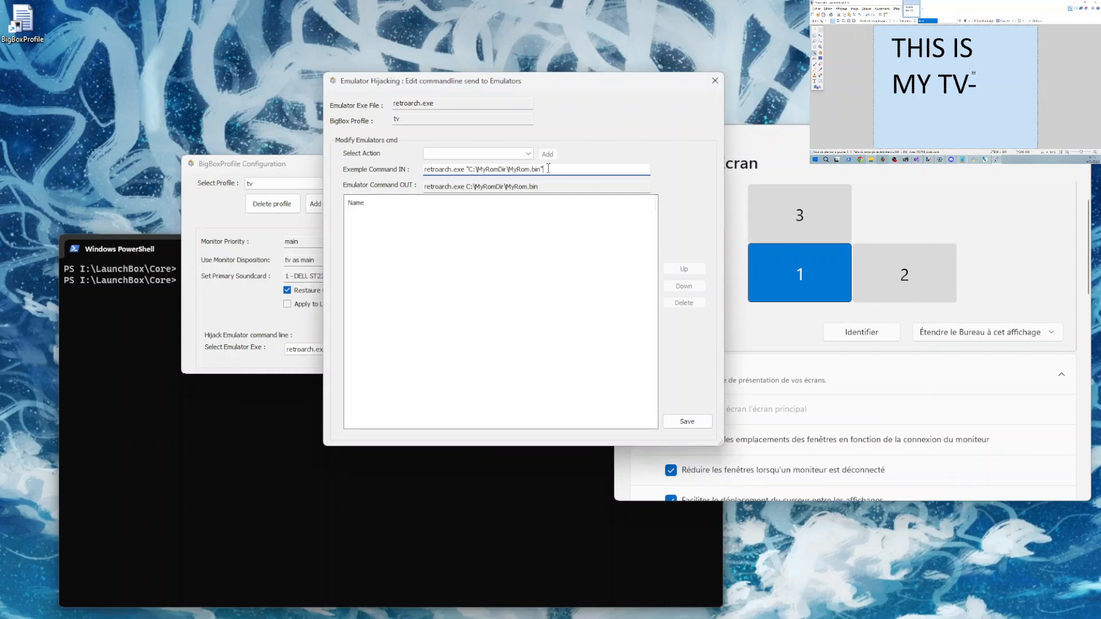
key(ctrl+v)
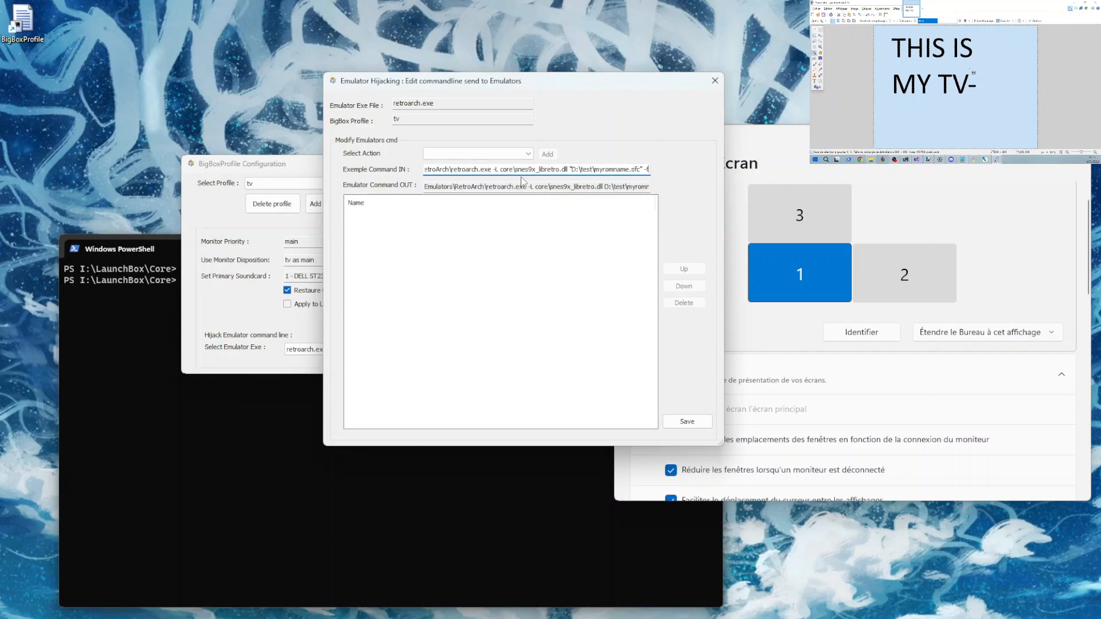
drag(481, 171, 418, 171)
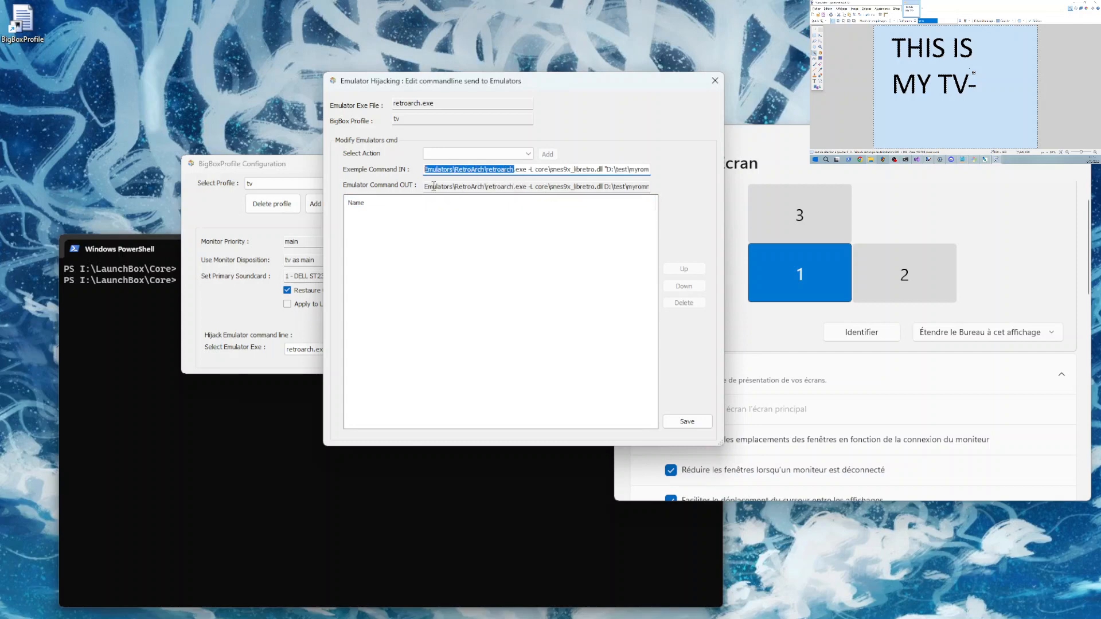
click(499, 187)
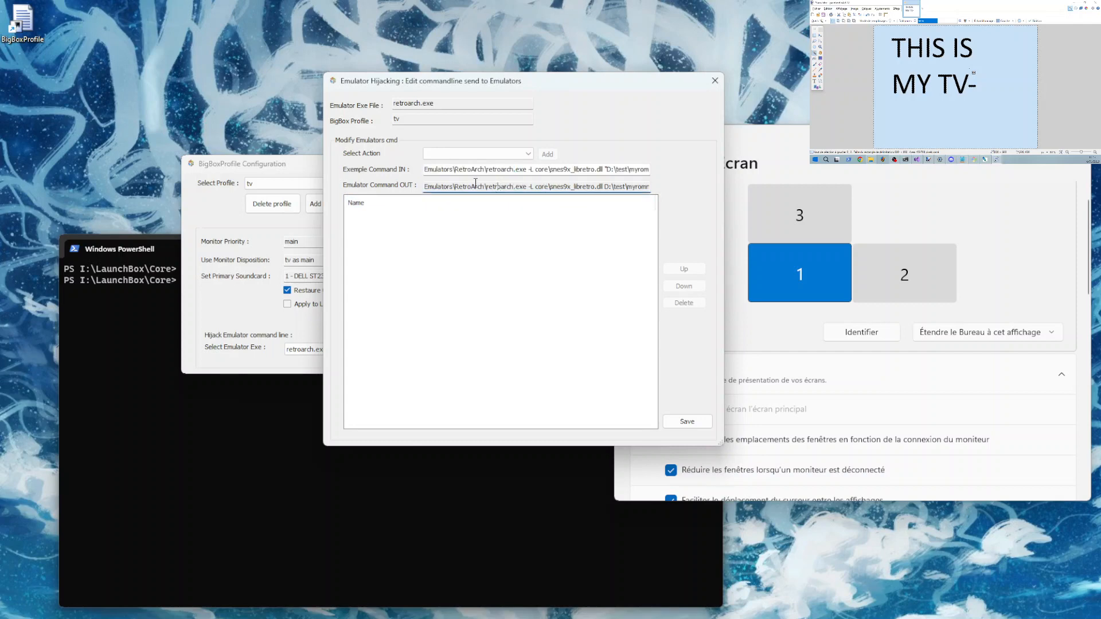
- Examine the available actions and the arguments of the example command, including the core, the ROM path and the trailing -f
click(469, 155)
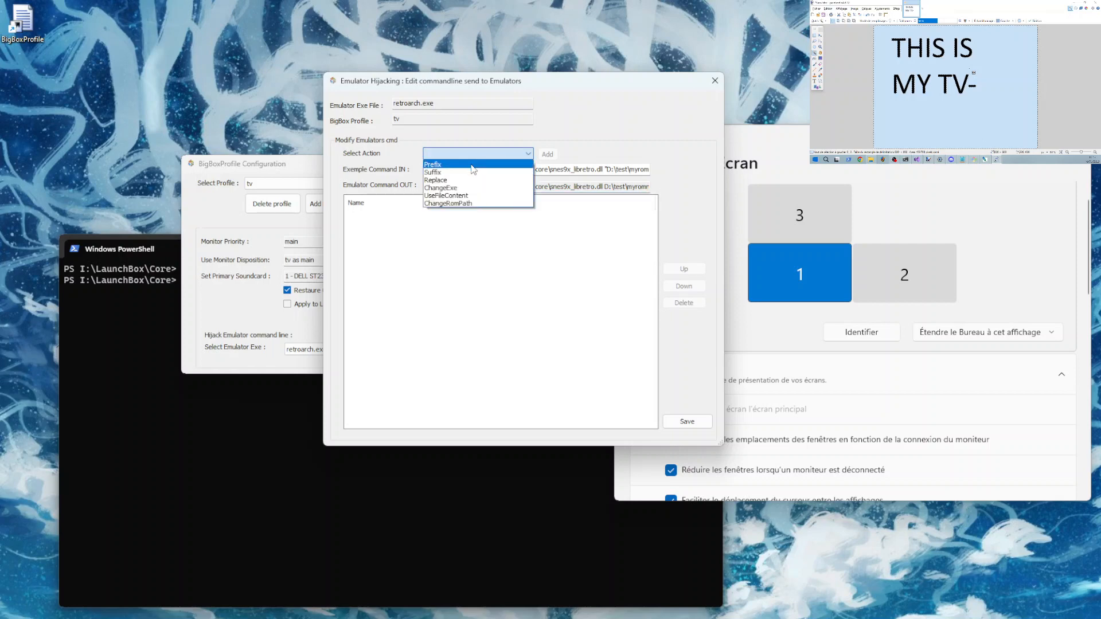
click(606, 170)
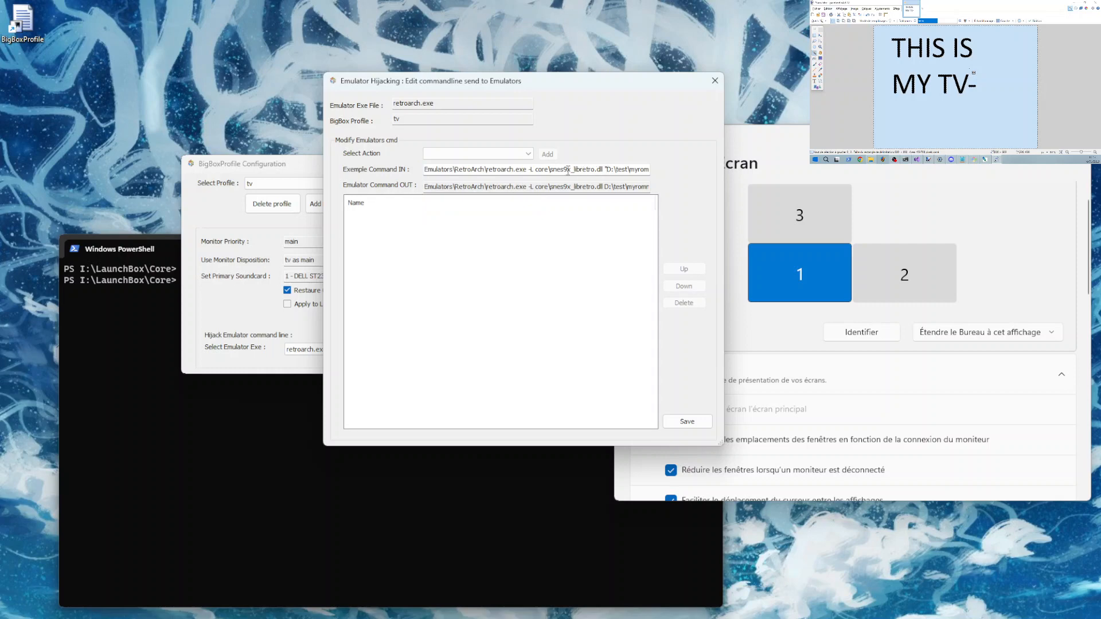
drag(517, 170, 690, 174)
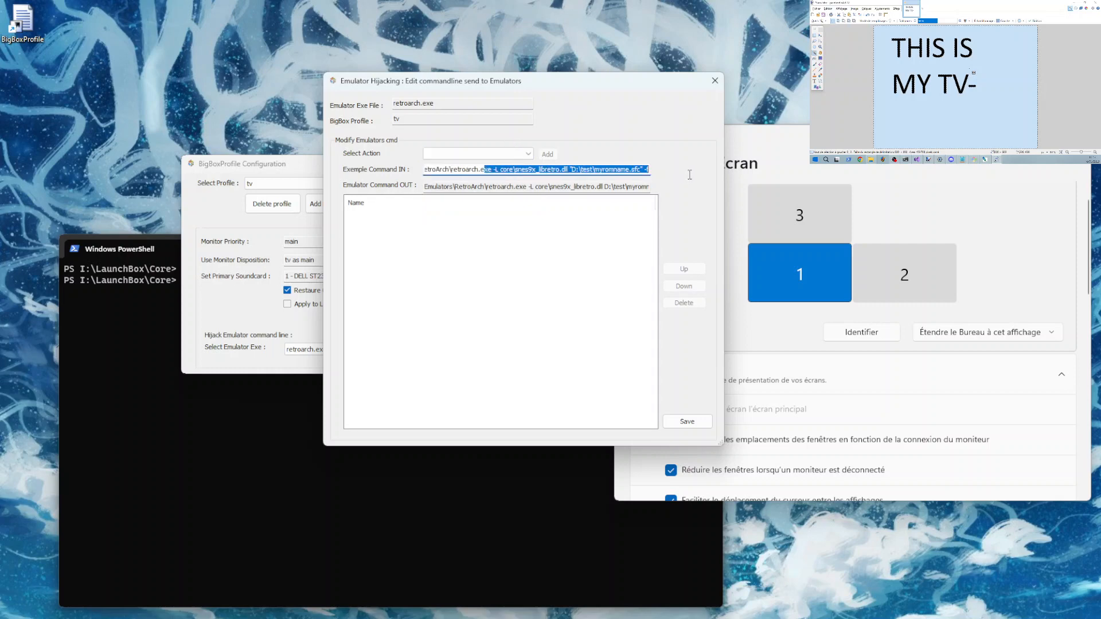
click(403, 119)
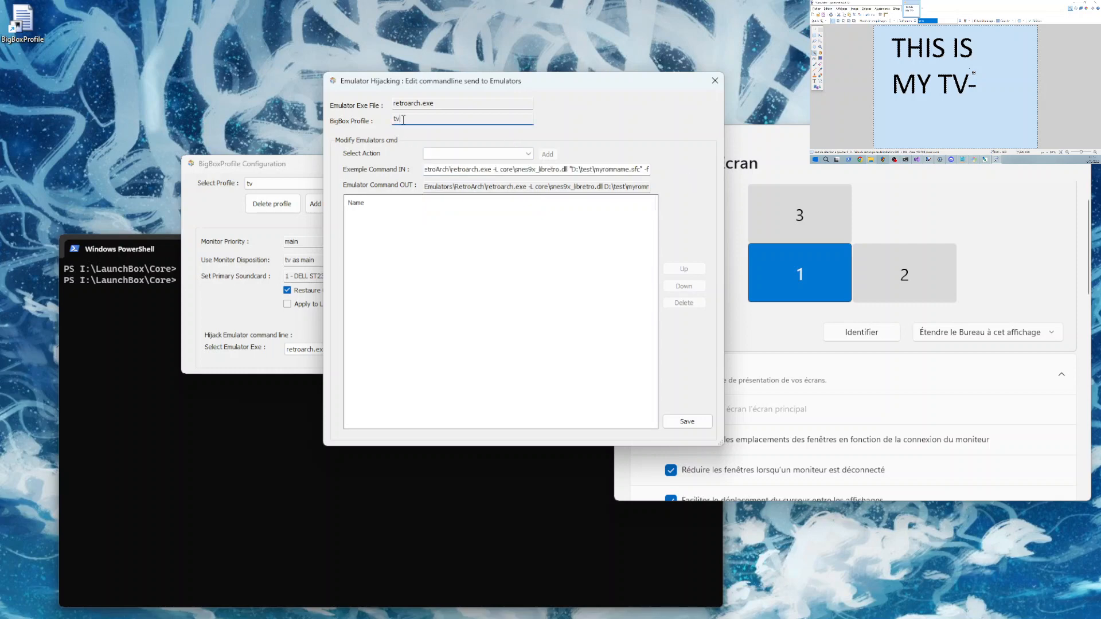
click(453, 154)
click(620, 171)
drag(583, 172, 665, 178)
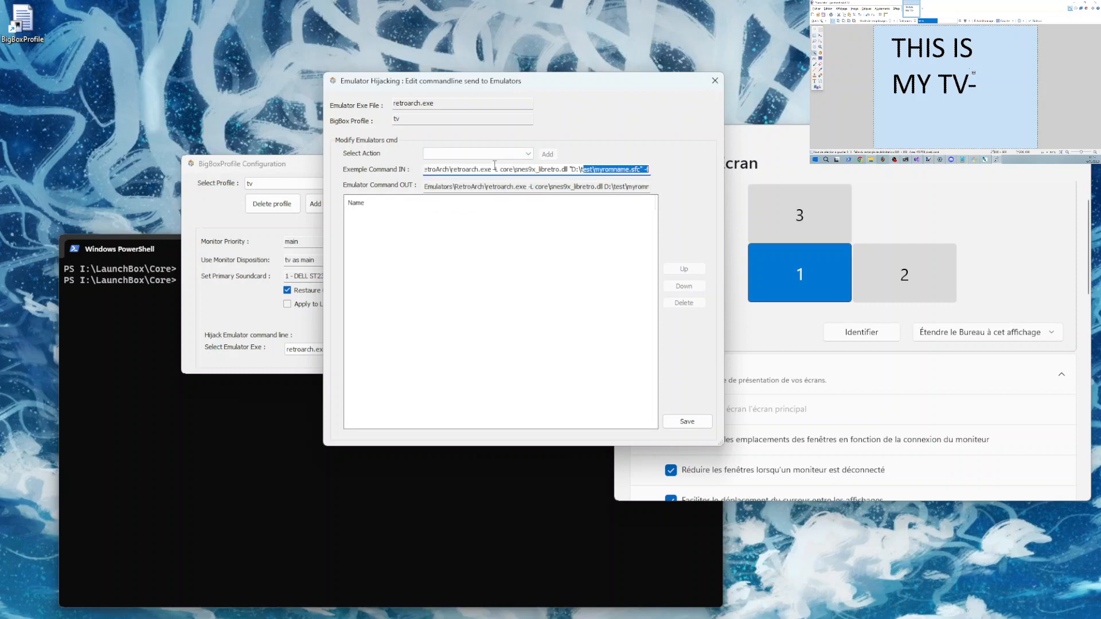
click(646, 172)
drag(646, 172, 660, 176)
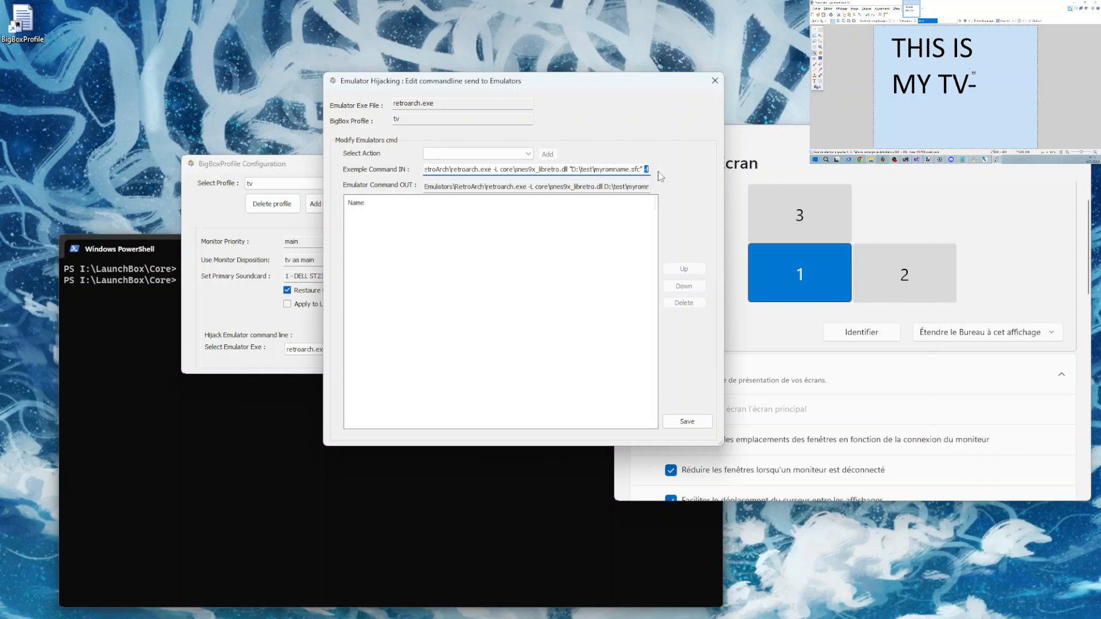
- Add a Replace action that searches each argument for "-f" and replaces it with nothing
click(516, 154)
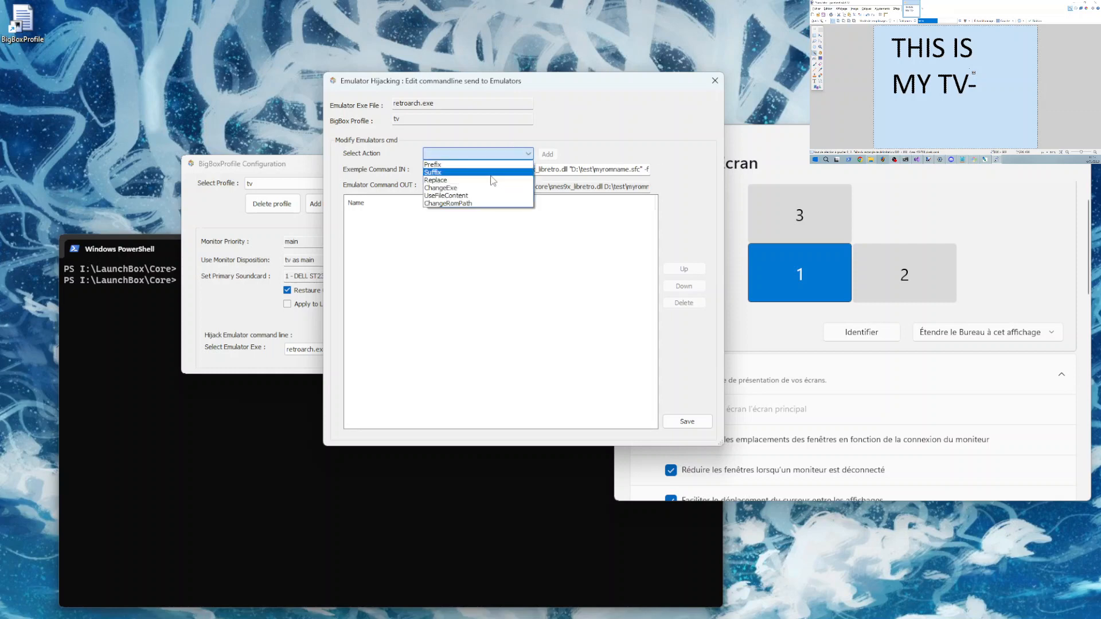
click(496, 181)
click(547, 153)
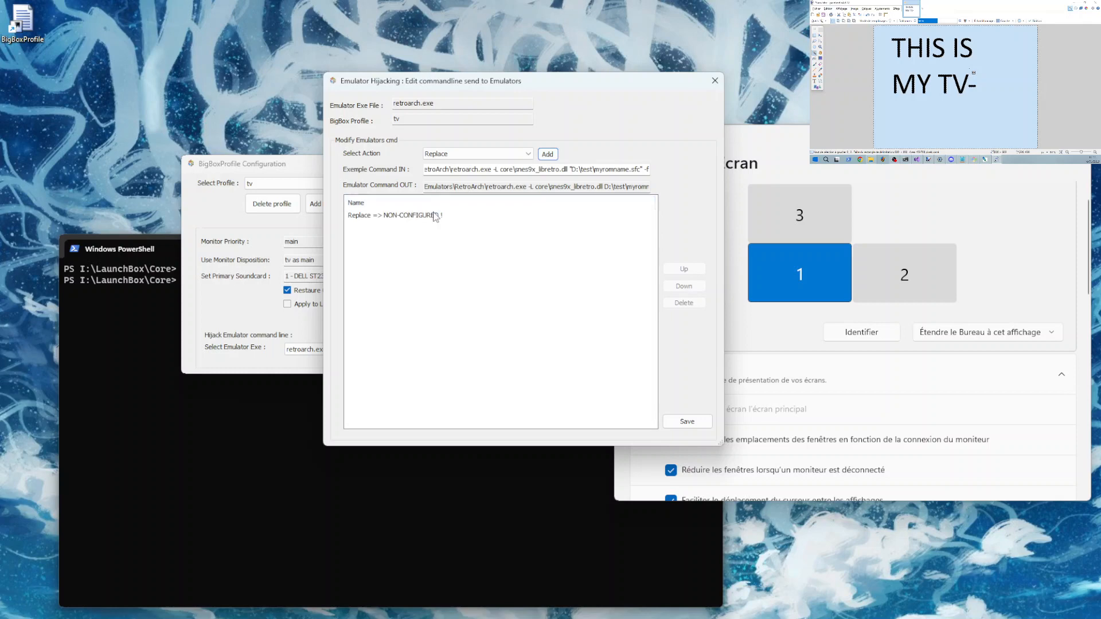
double_click(396, 215)
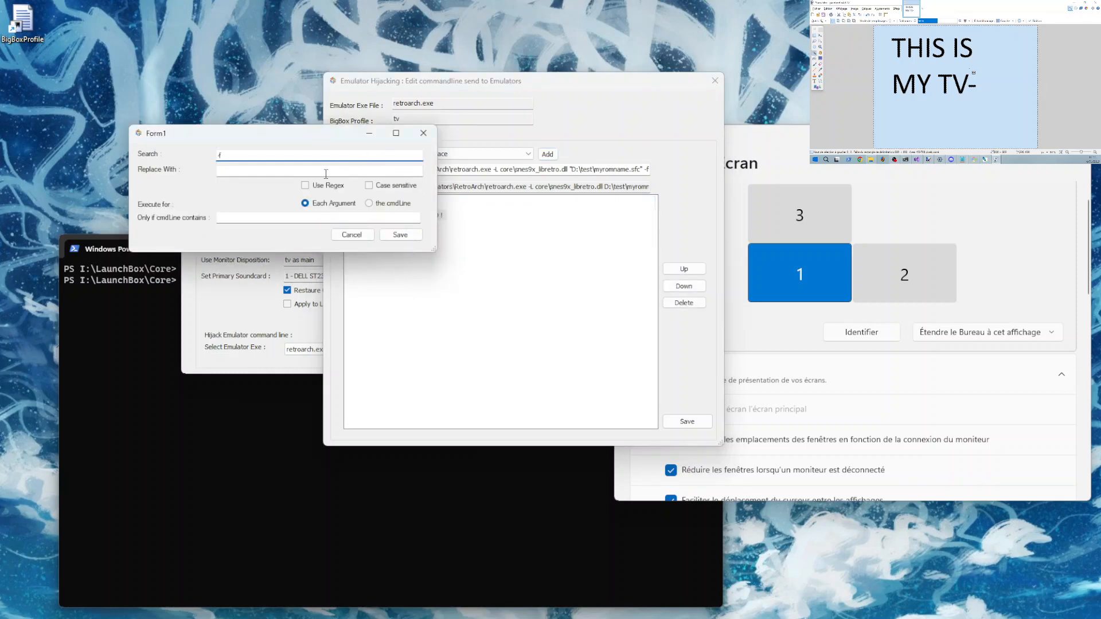
key(Tab)
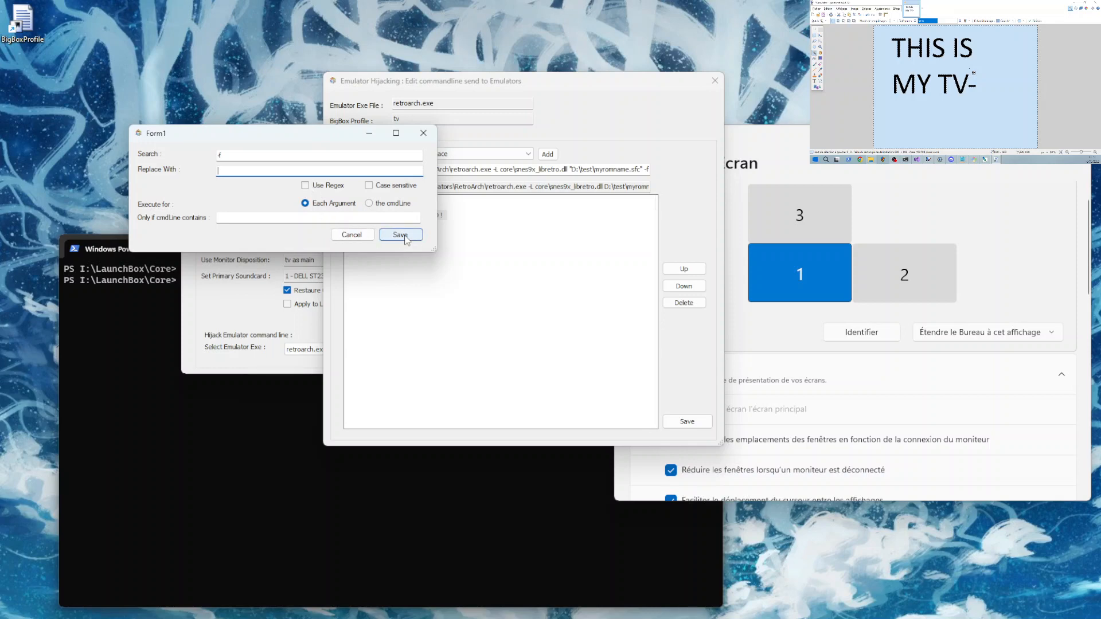
- Limit the Replace action to command lines containing "snes9x_libretro.dll" and save it
click(336, 219)
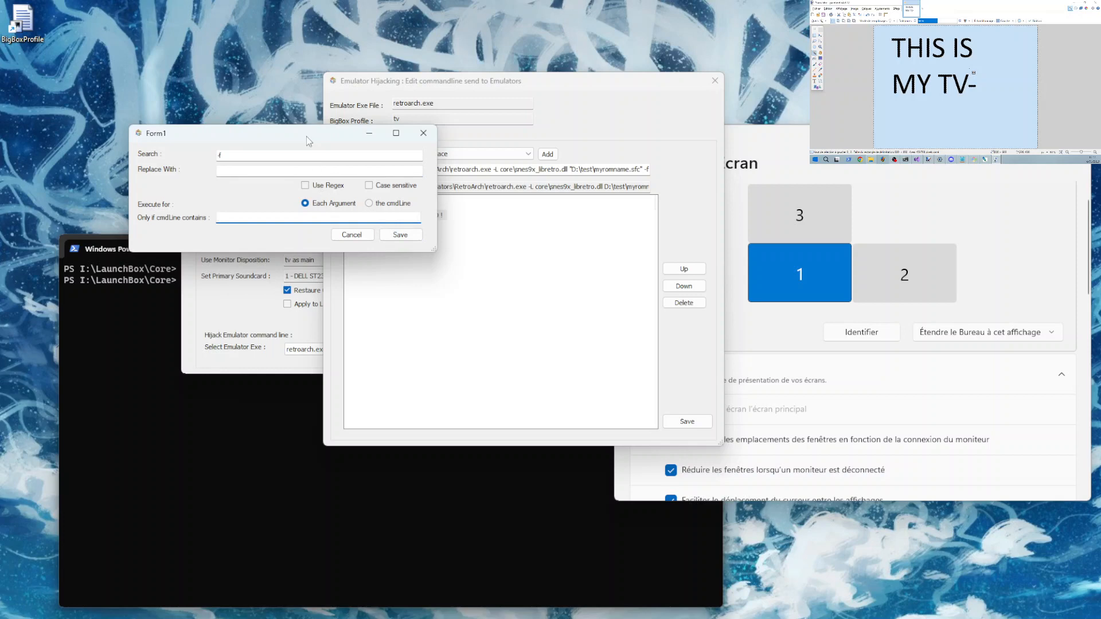
drag(306, 137, 359, 191)
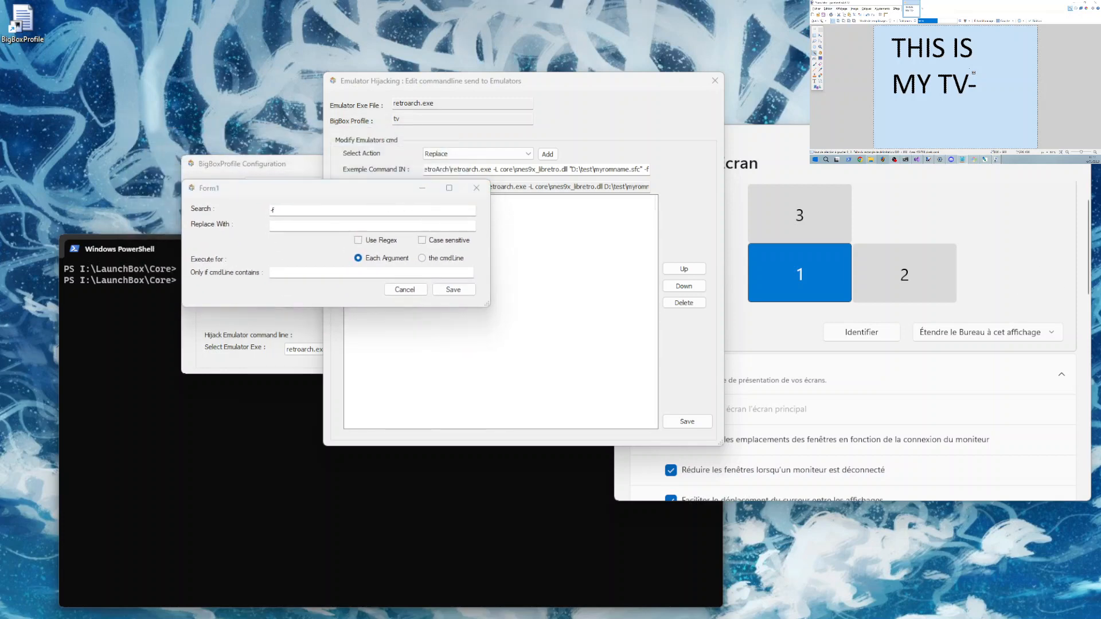
click(304, 275)
text(snes9x_libretro.dll)
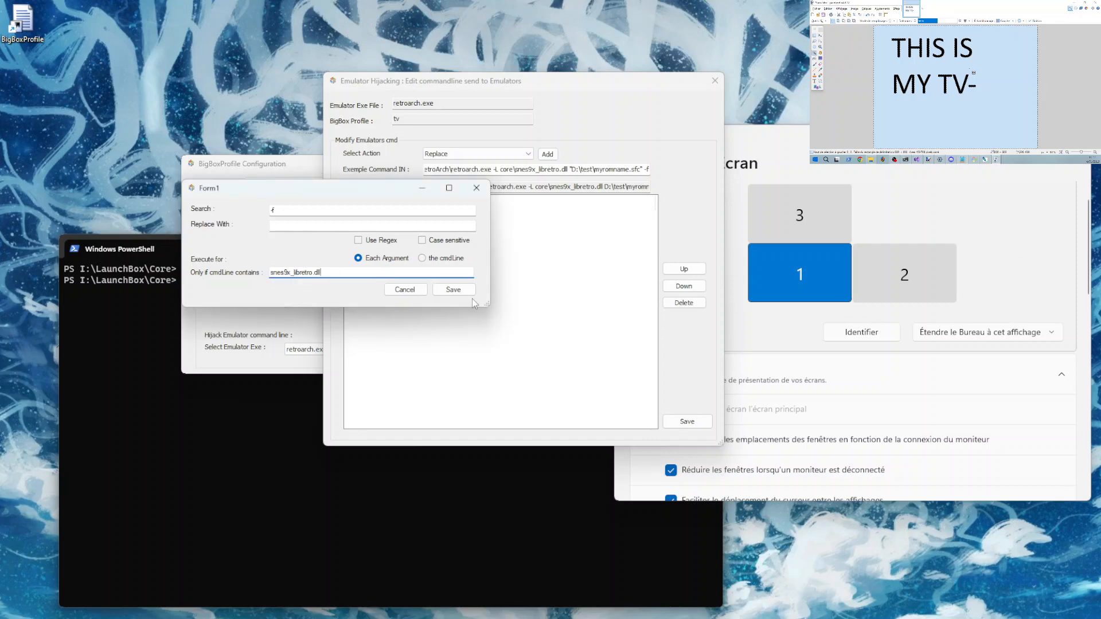
click(453, 290)
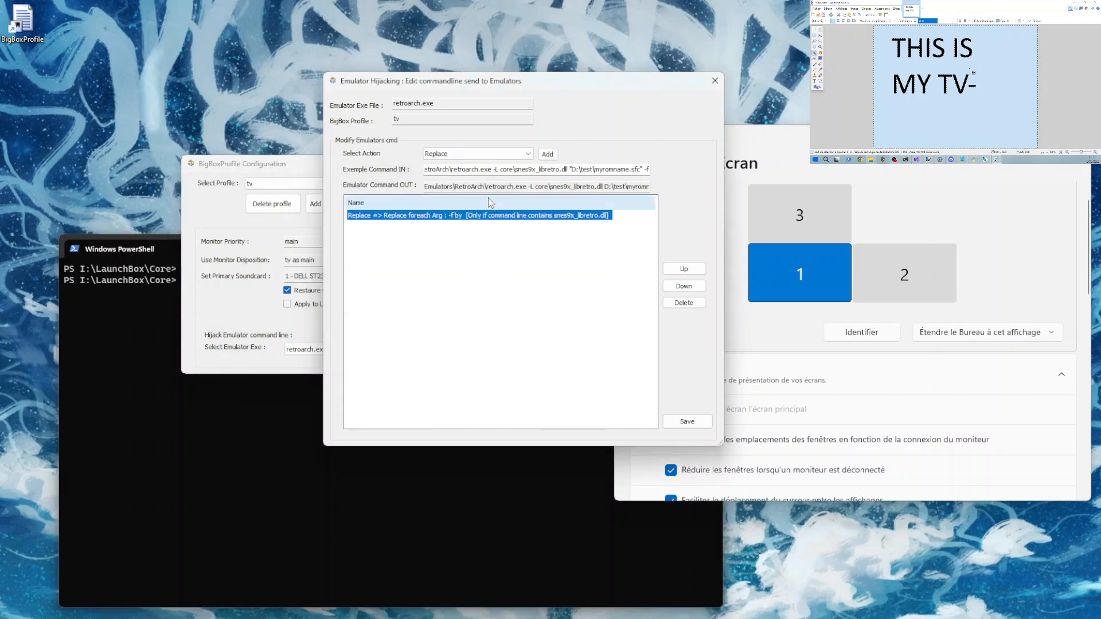
- Check the resulting emulator output command and delete the Replace action from the list
click(532, 186)
drag(532, 186, 707, 197)
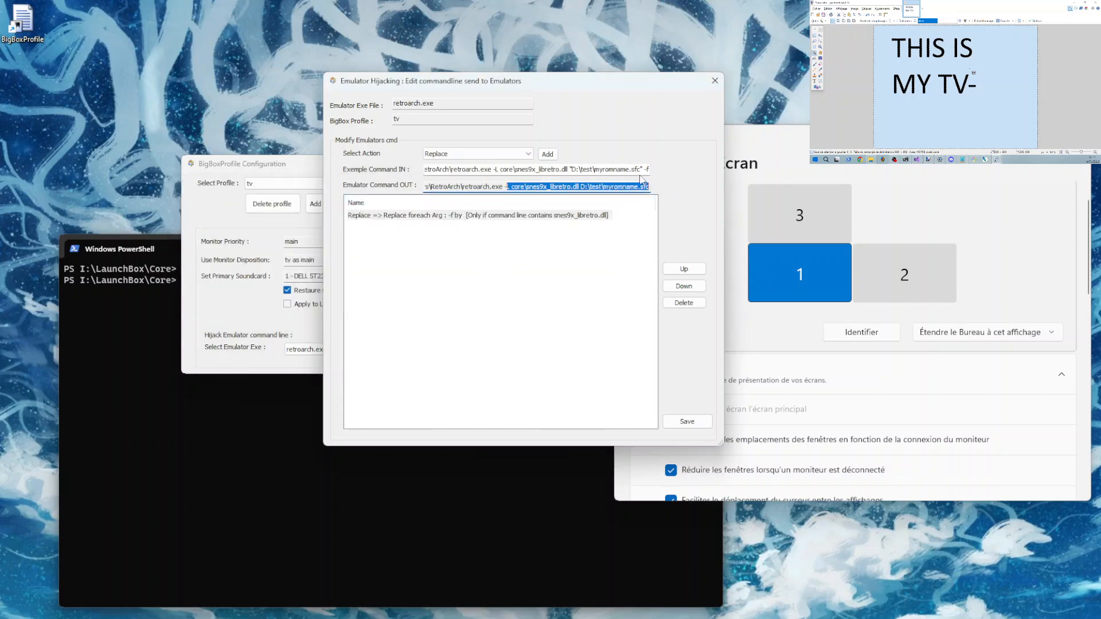
click(590, 222)
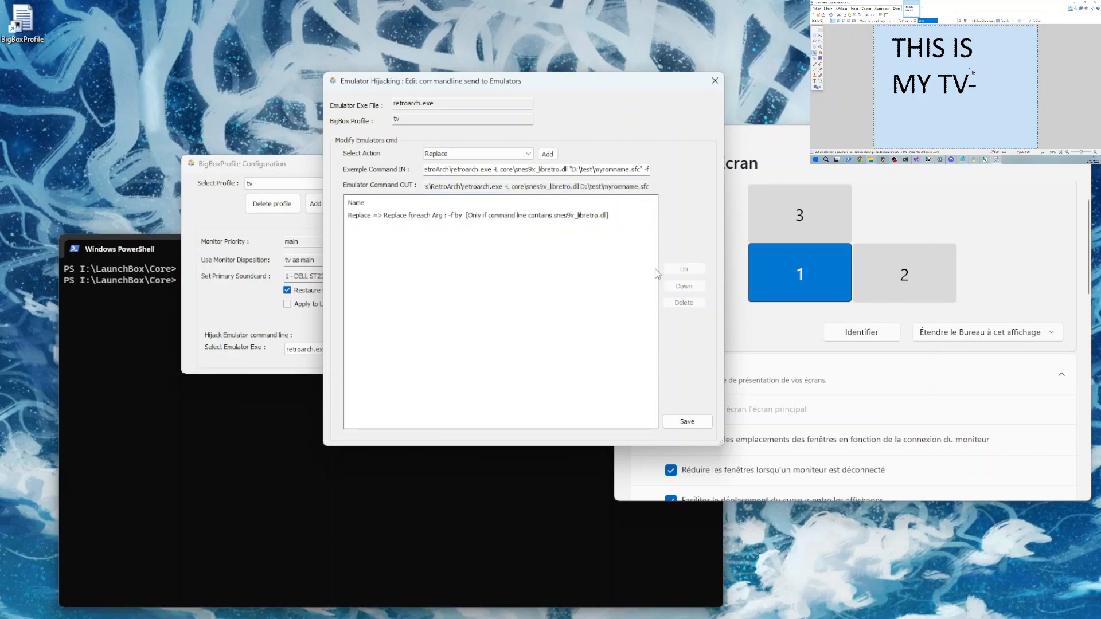
click(586, 216)
click(683, 303)
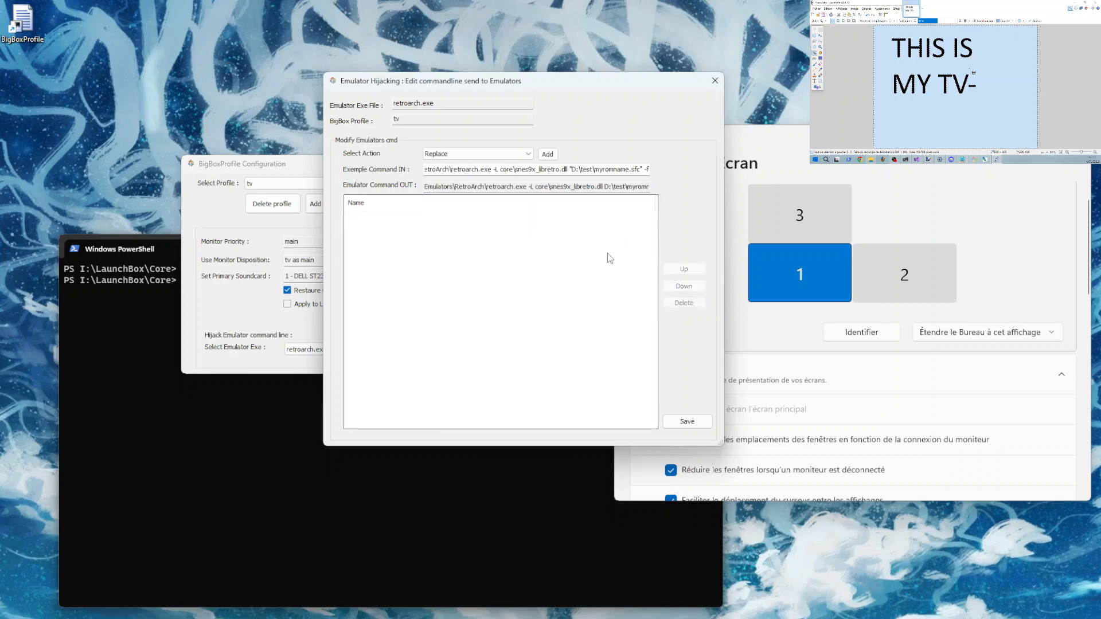
- Add a Prefix action, open its settings to view the options, and delete it unconfigured
click(487, 156)
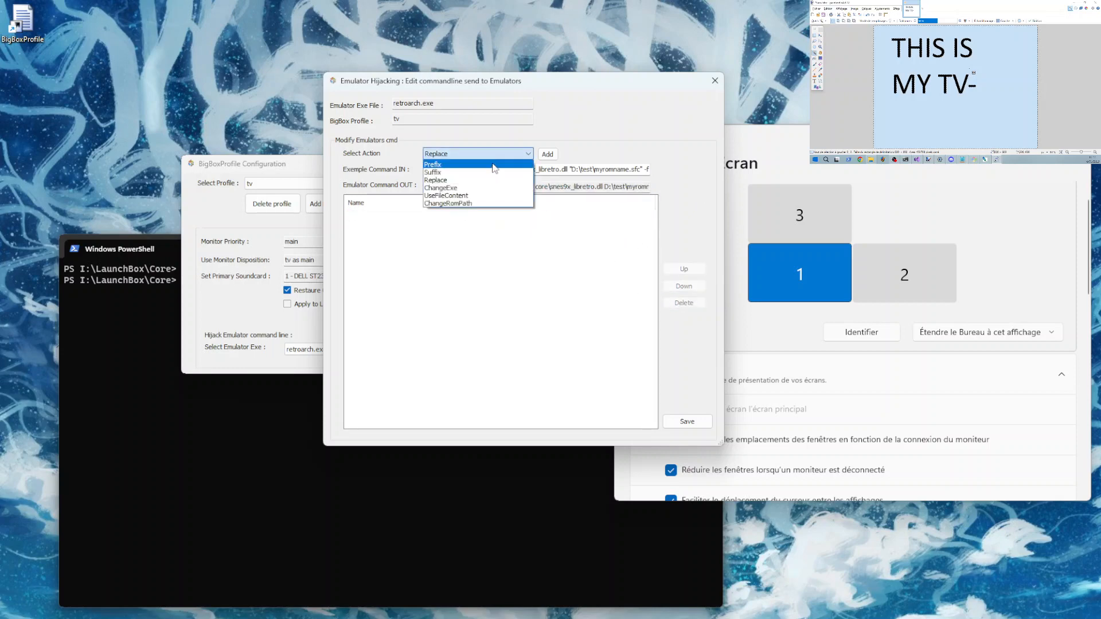
click(493, 165)
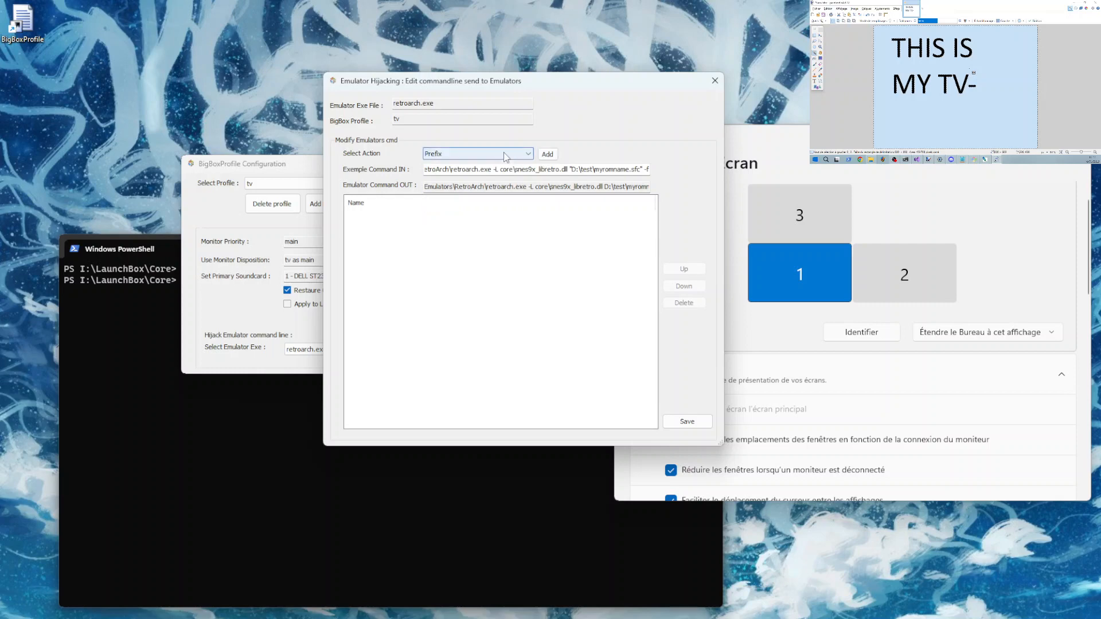
click(507, 155)
click(521, 152)
click(546, 155)
double_click(425, 215)
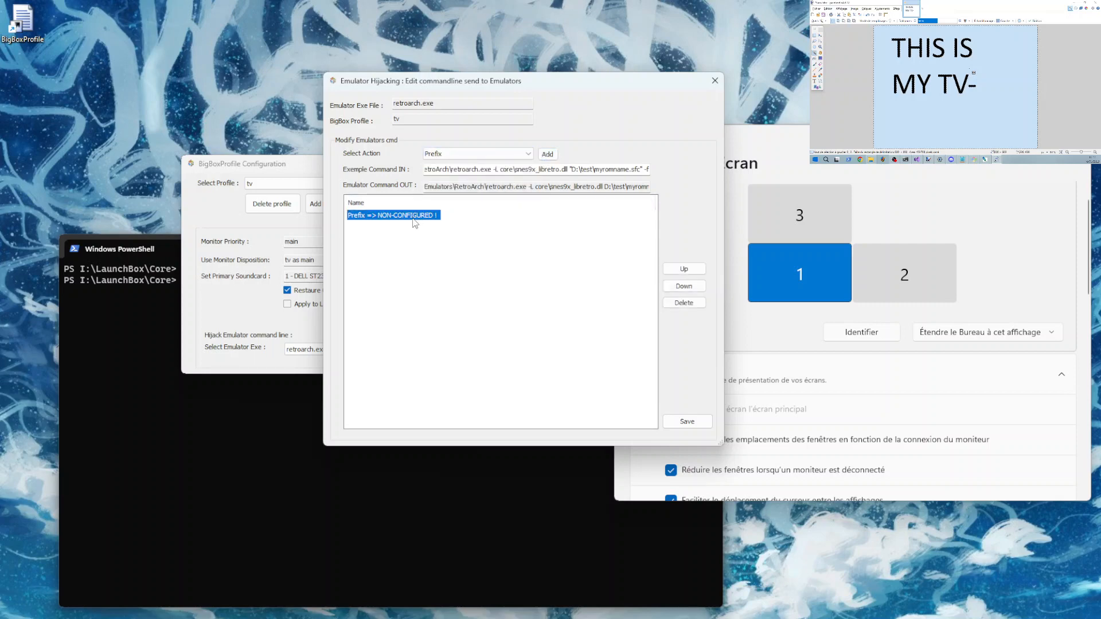
drag(352, 122, 392, 140)
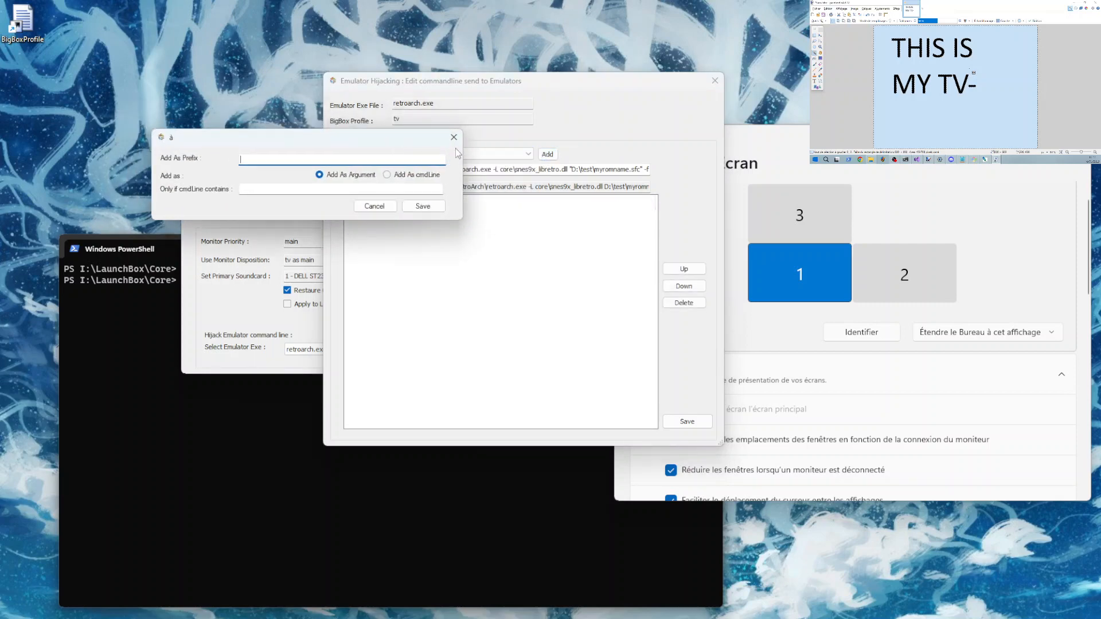
click(456, 138)
click(683, 303)
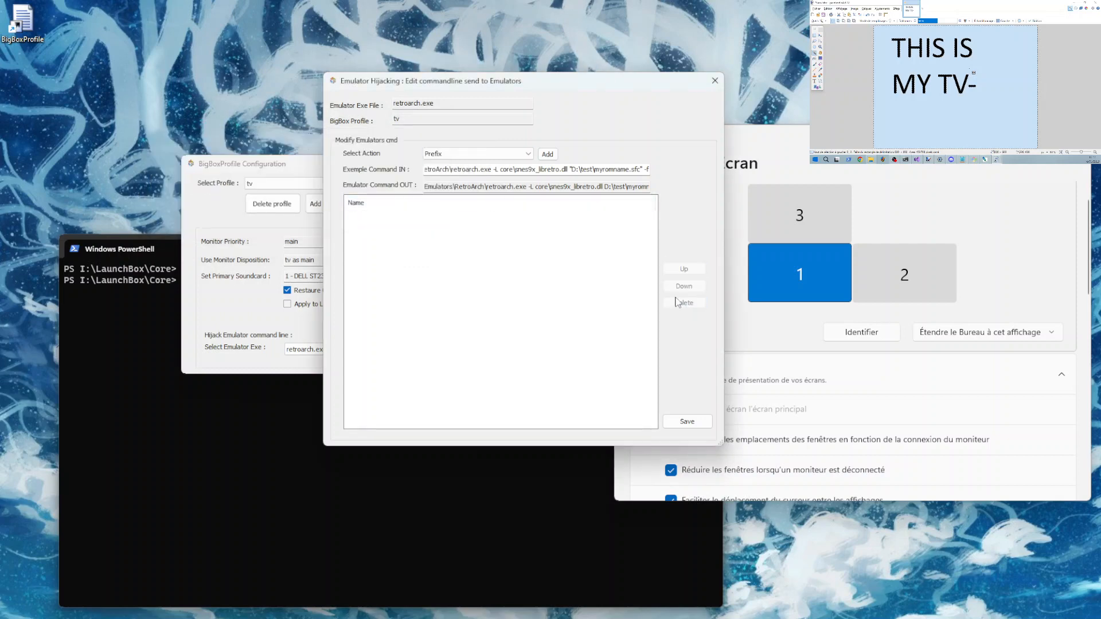
- Add a Suffix action to the list and delete it unconfigured
click(508, 154)
click(499, 172)
click(547, 155)
click(438, 214)
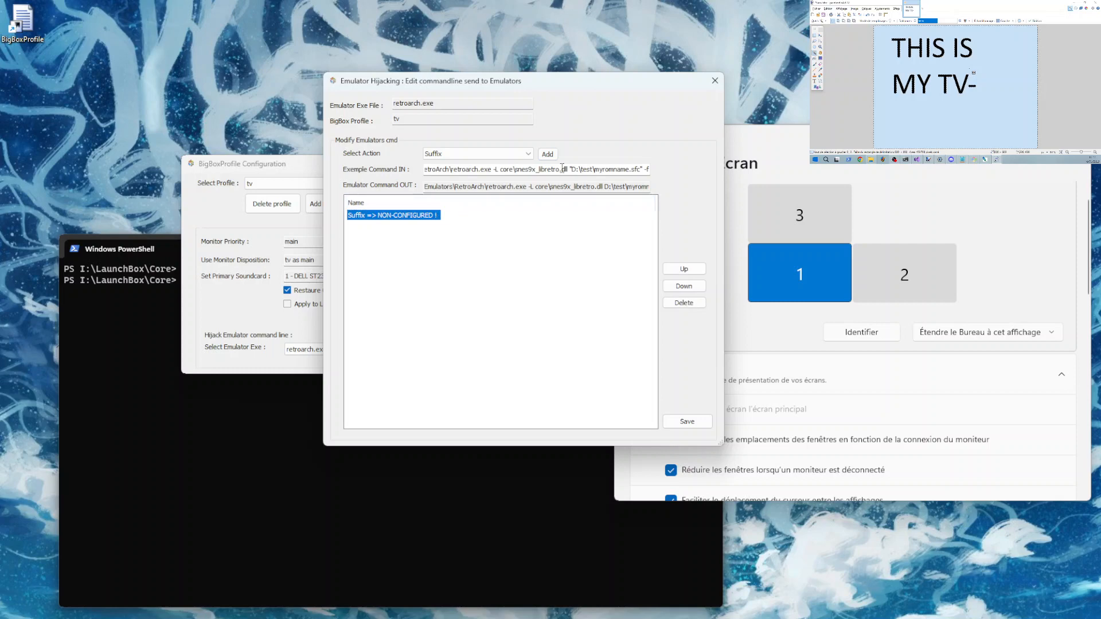
click(683, 303)
- Add a ChangeExe action with the new executable set to "..\RetroArch2\myspecialretroarch.exe"
click(508, 154)
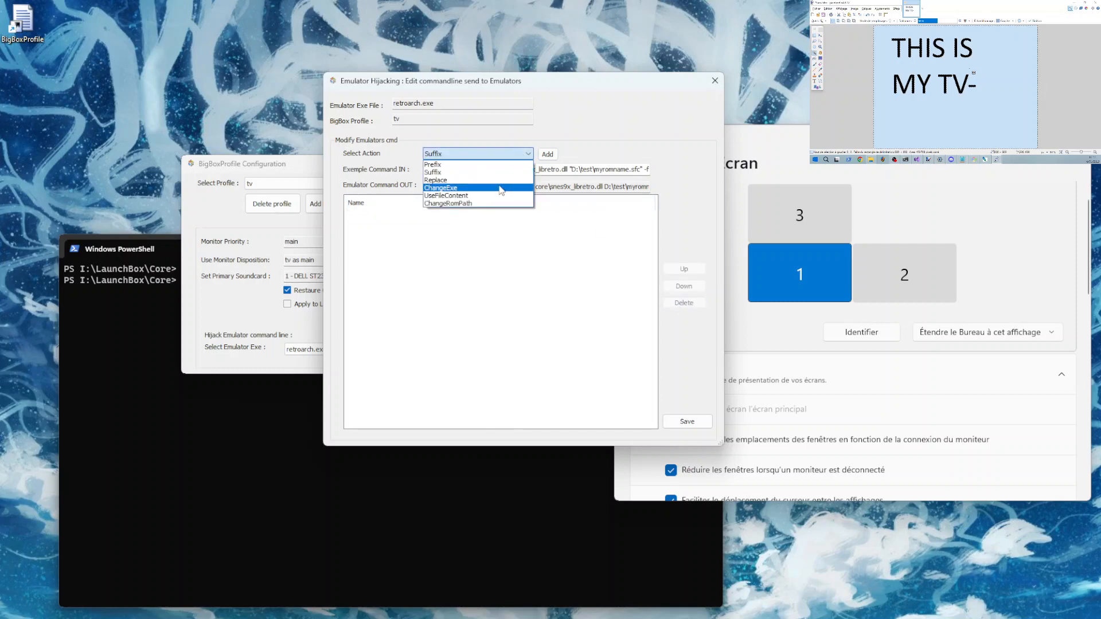
click(501, 191)
click(547, 154)
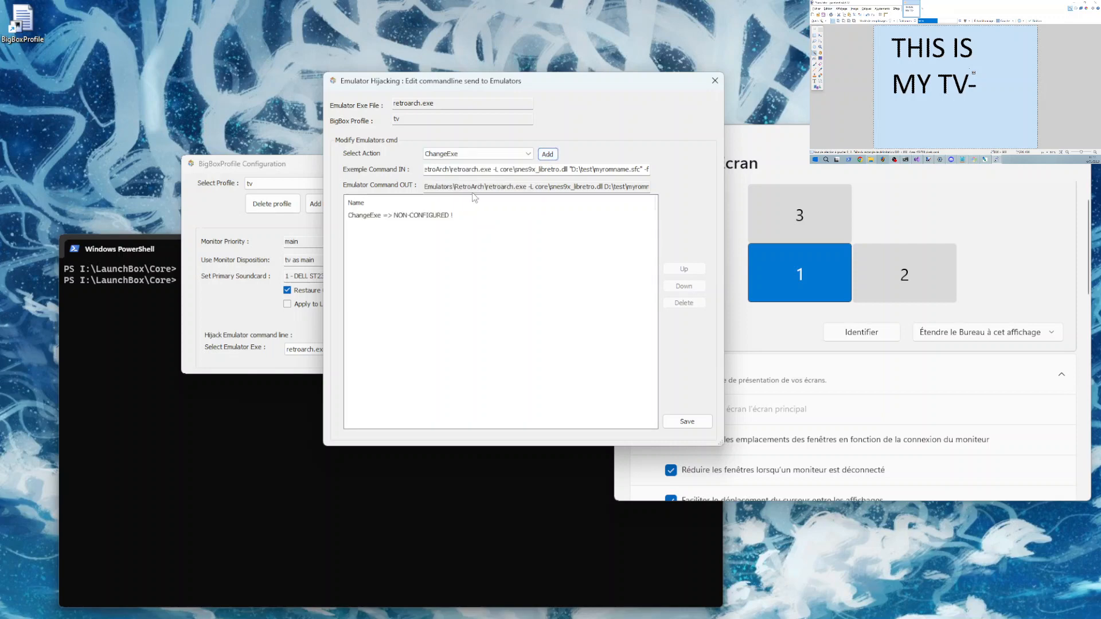
double_click(423, 216)
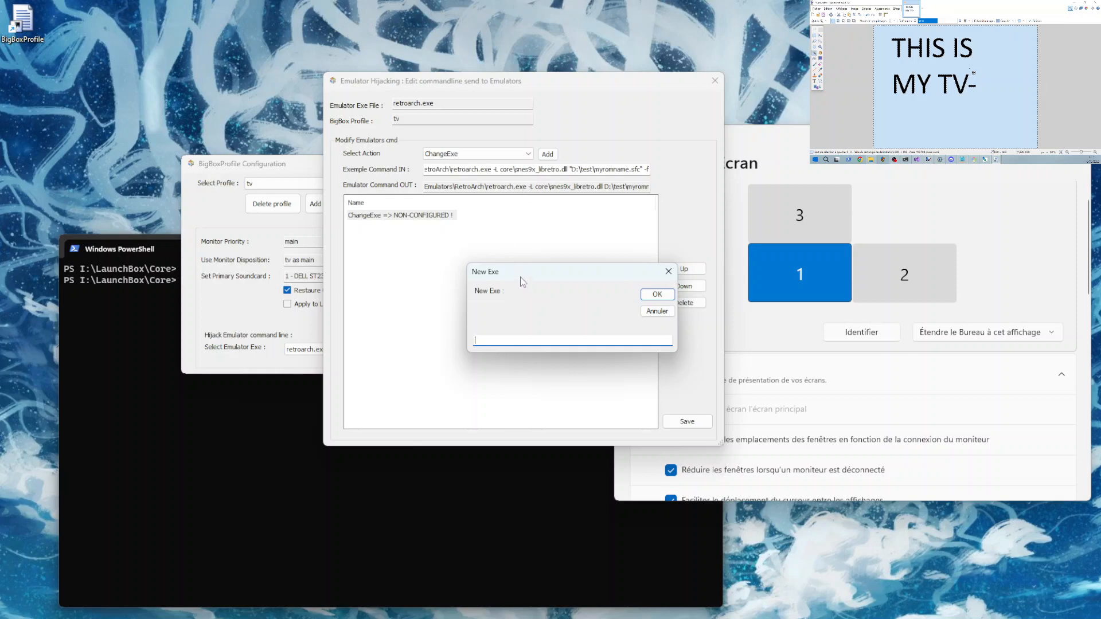
text(Re)
key(BackSpace)
key(BackSpace)
key(BackSpace)
text(..\Re)
key(BackSpace)
key(BackSpace)
text(Arch2\myspecialretroarch.exe)
click(657, 294)
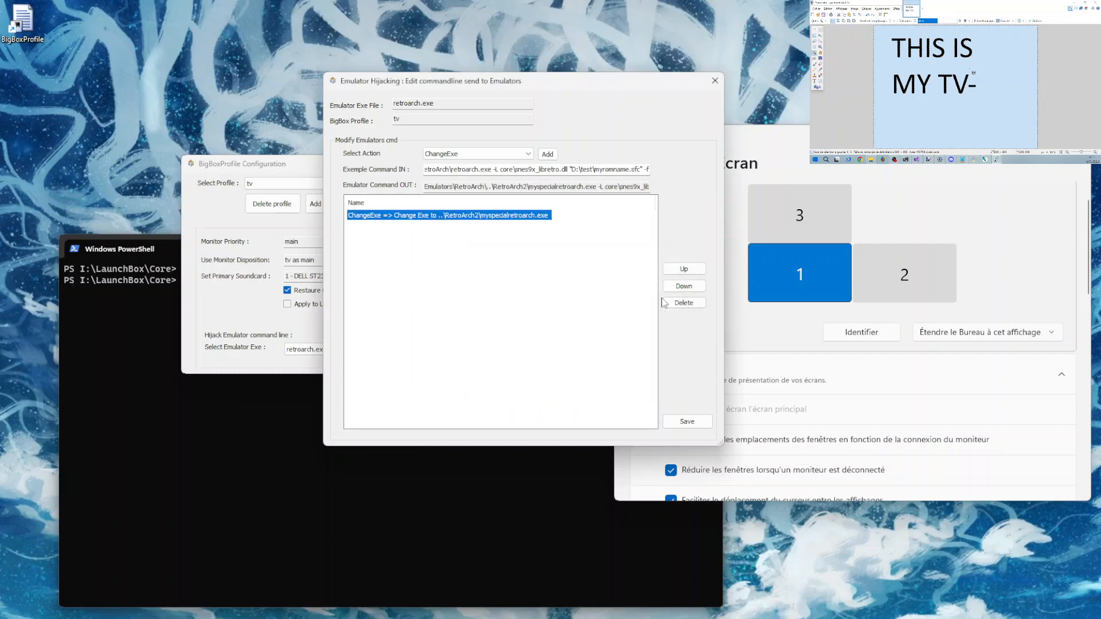
- Compare the executable path in the example and output commands, recheck the ChangeExe setting and delete that action
drag(492, 186, 420, 188)
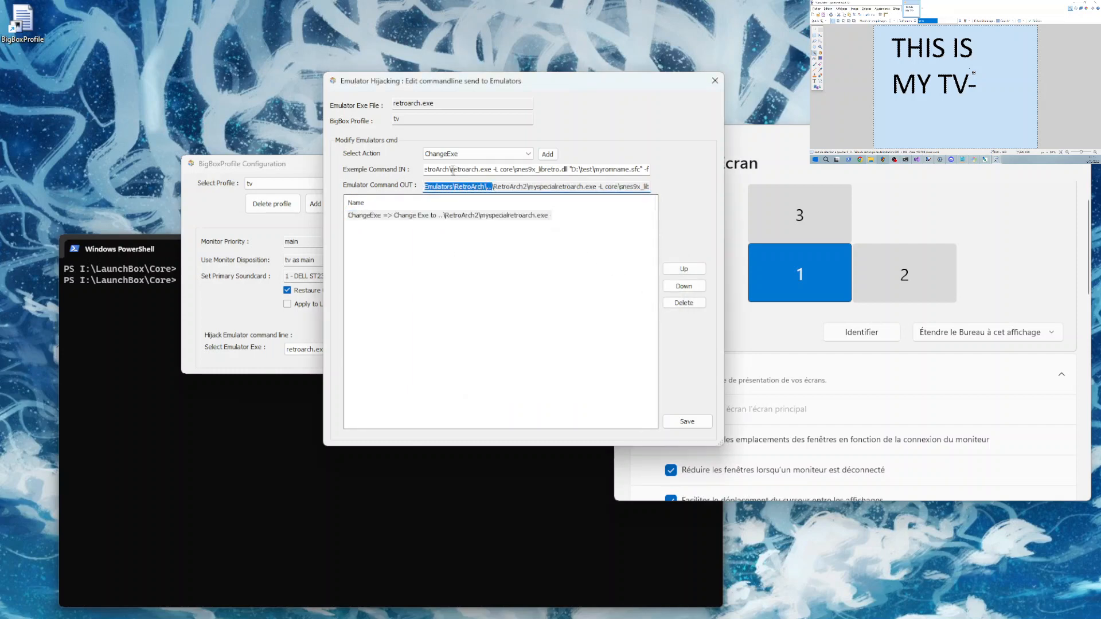
drag(453, 170, 391, 166)
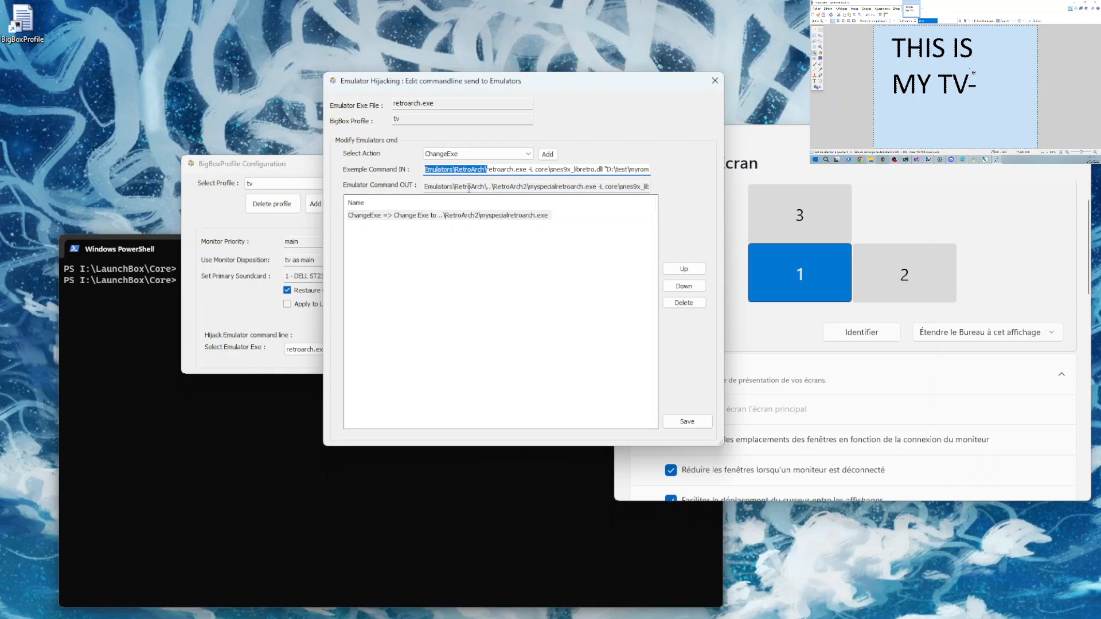
drag(491, 186, 595, 192)
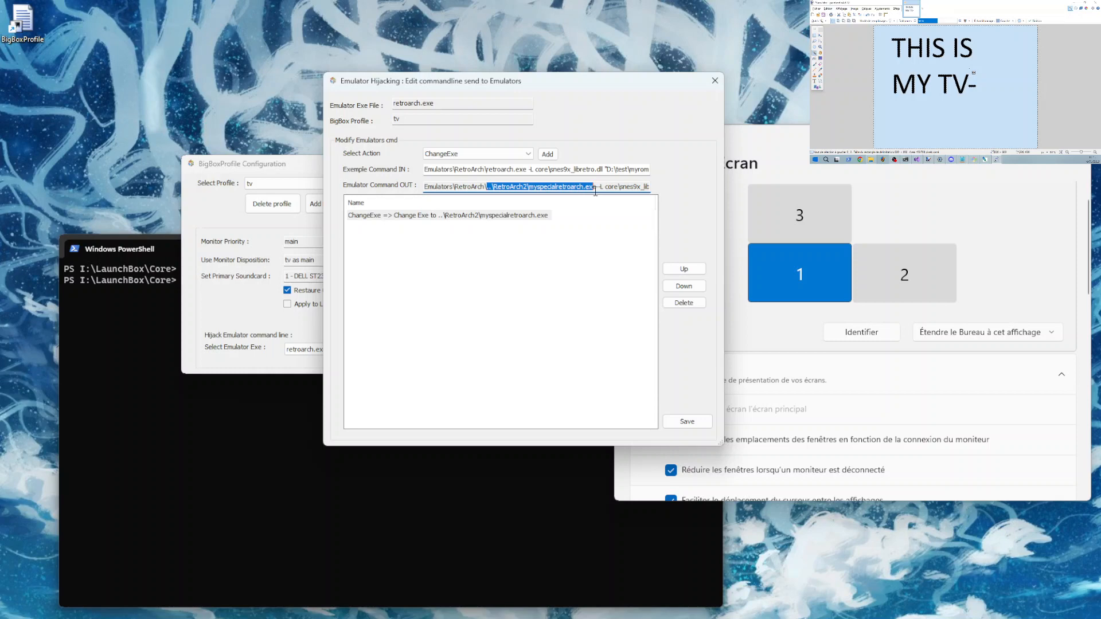
click(439, 216)
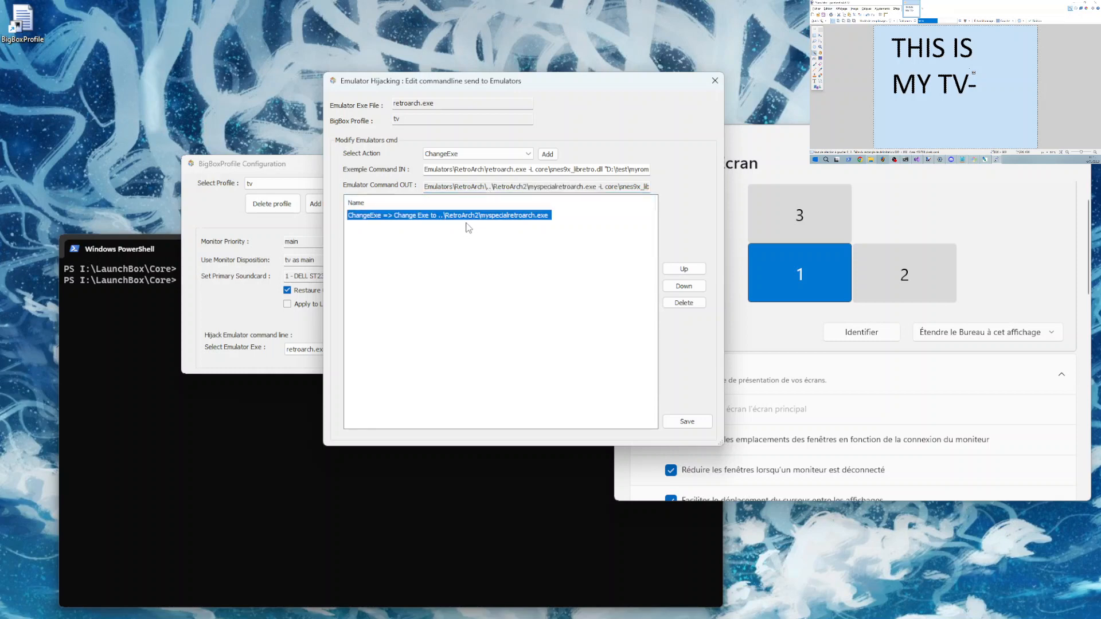
double_click(457, 220)
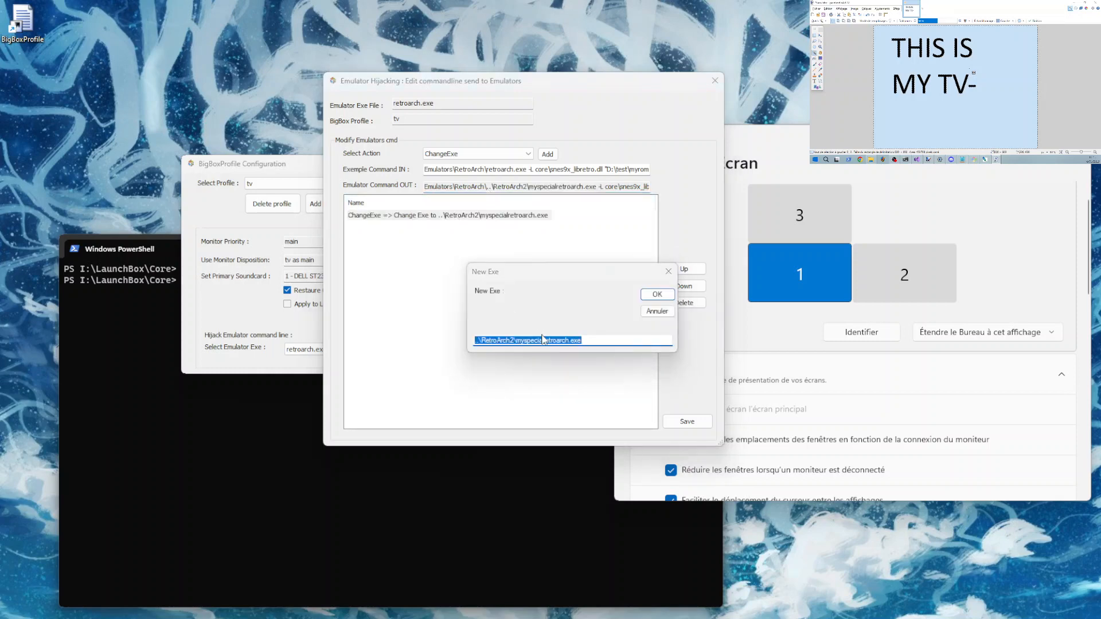
click(656, 293)
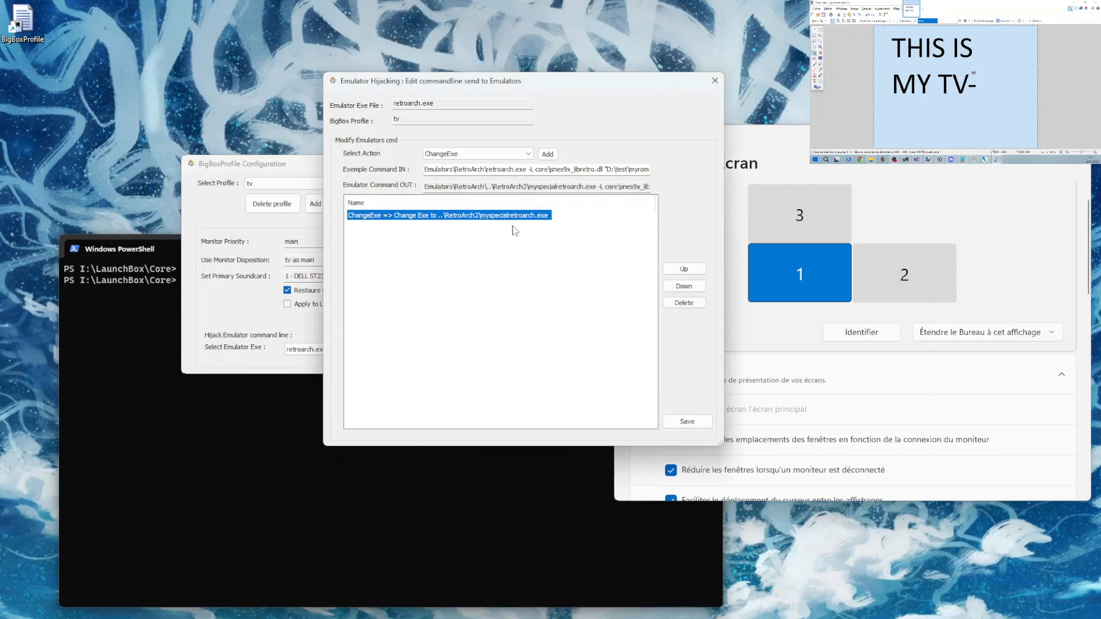
click(683, 303)
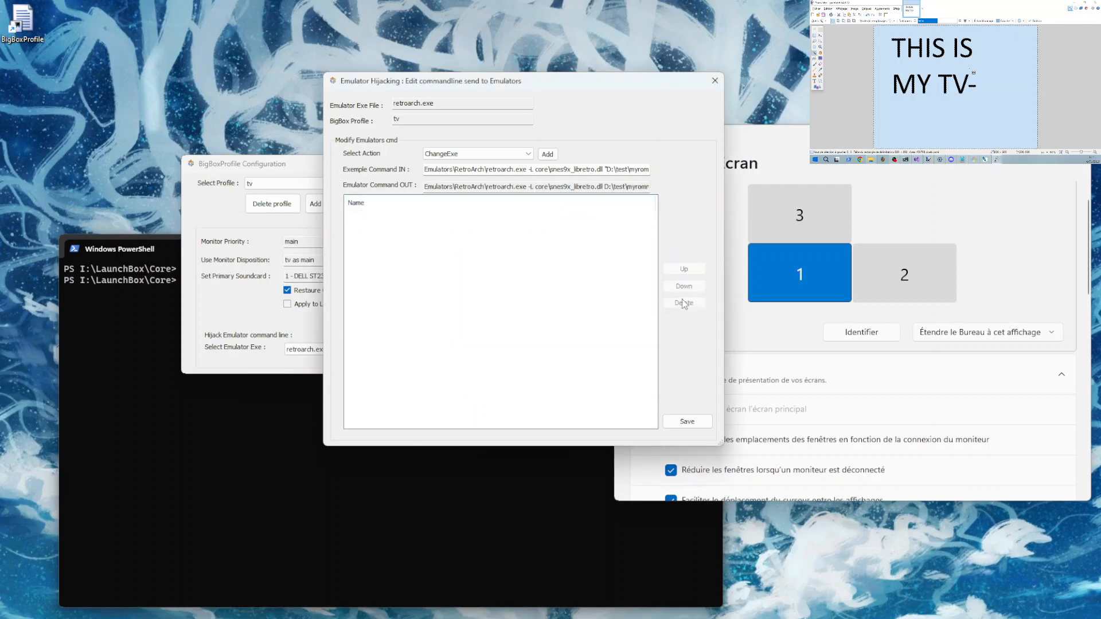
- Add a UseFileContent action to the list and open its configuration
click(491, 154)
click(493, 196)
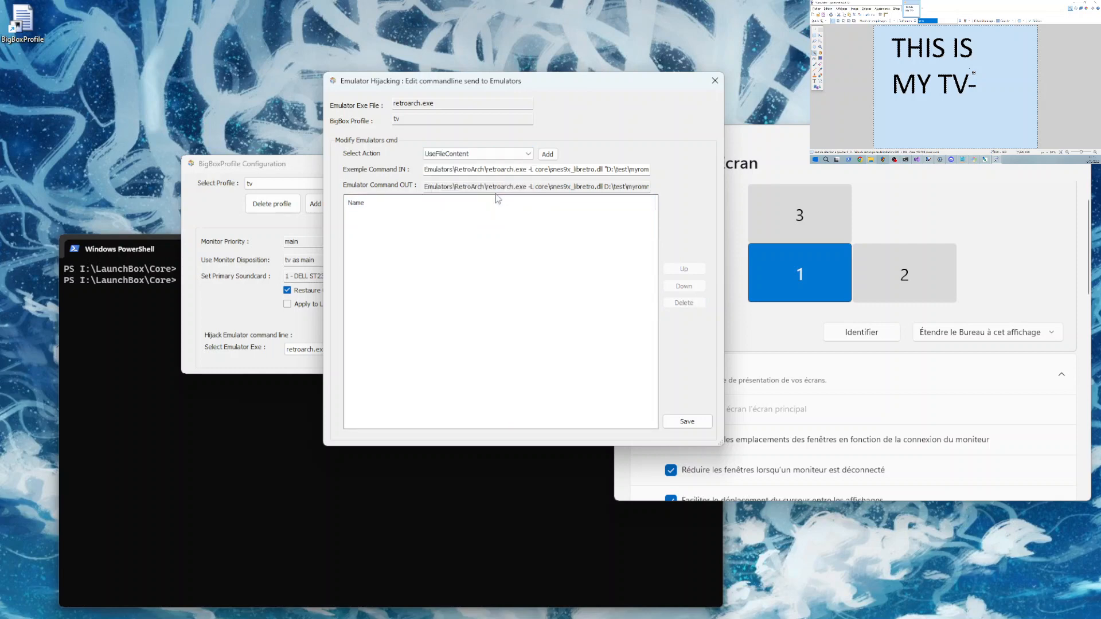
click(548, 154)
click(469, 216)
double_click(469, 215)
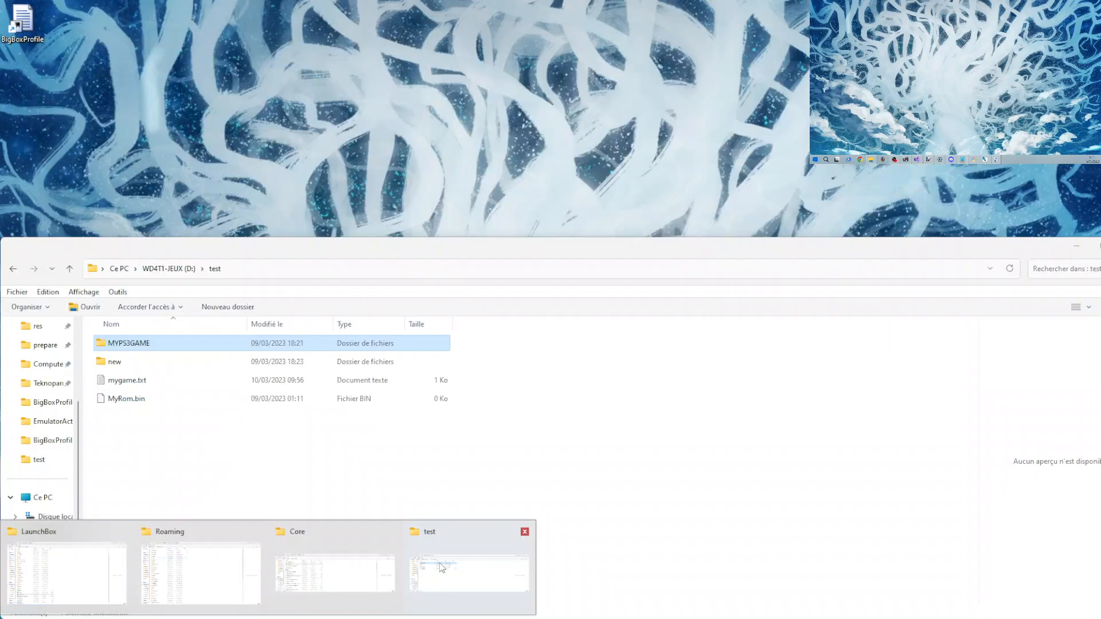
- Switch to the test folder in File Explorer and examine the MYPS3GAME folder and the mygame.txt file
click(441, 567)
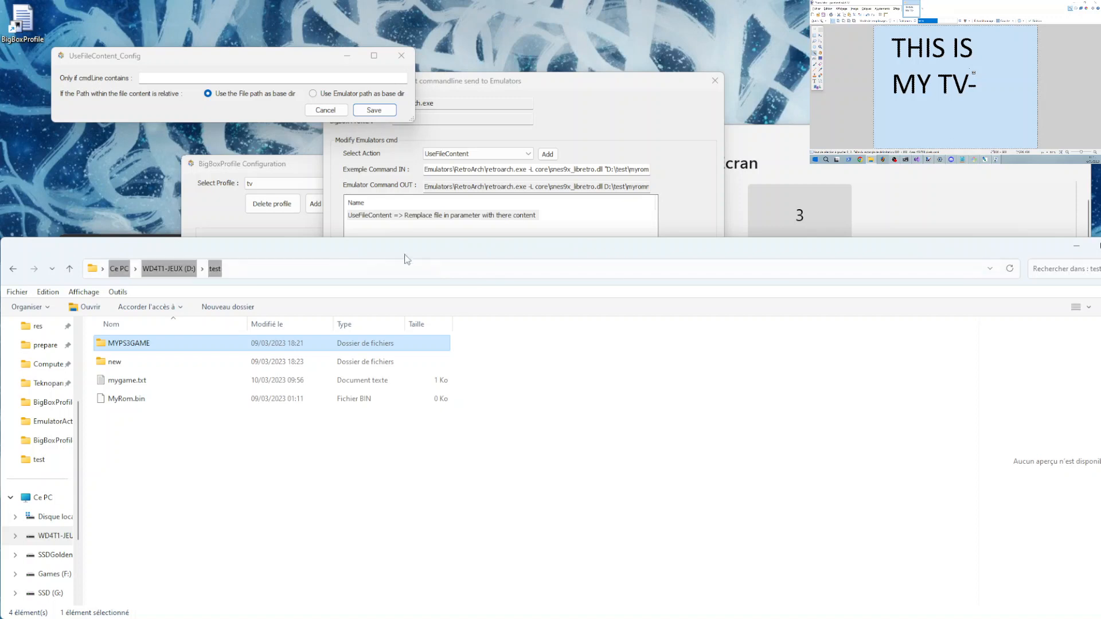
drag(356, 253, 583, 277)
double_click(356, 369)
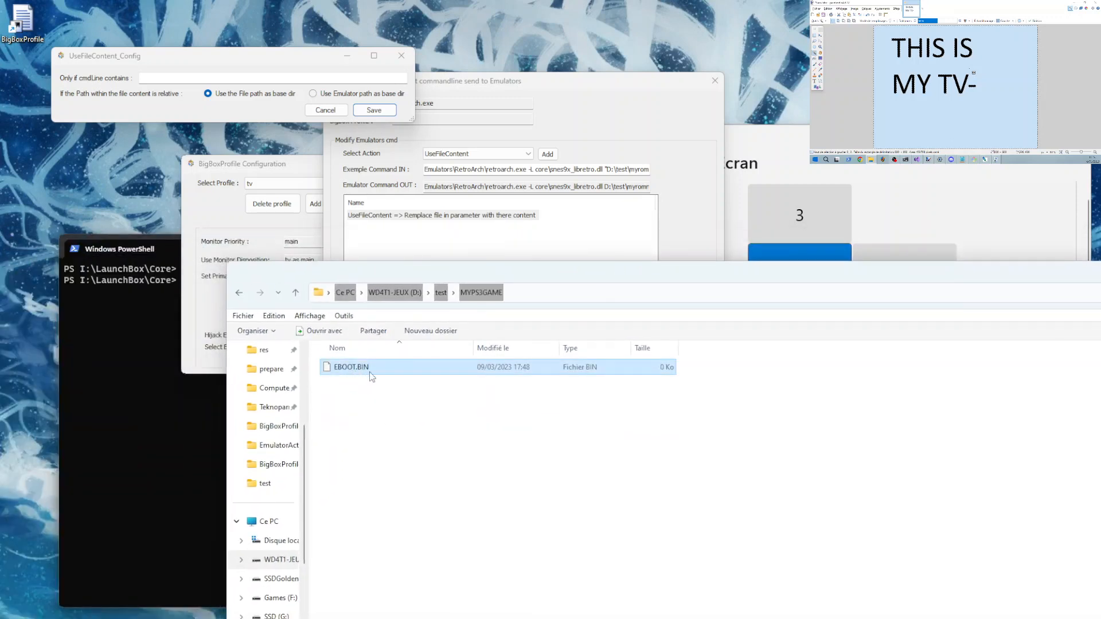
click(440, 292)
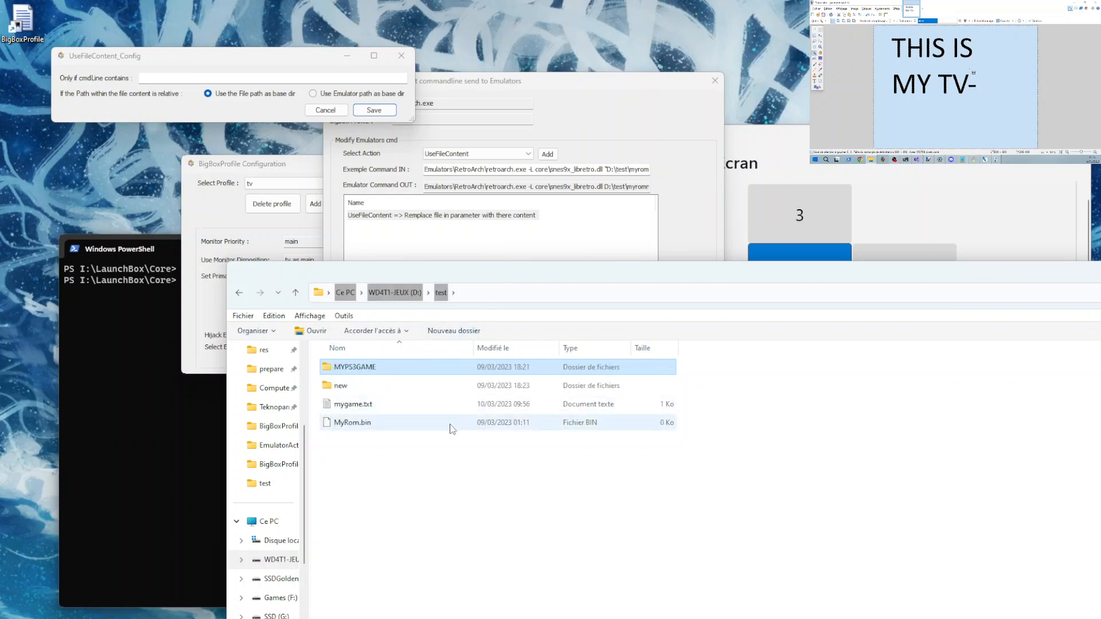
click(356, 408)
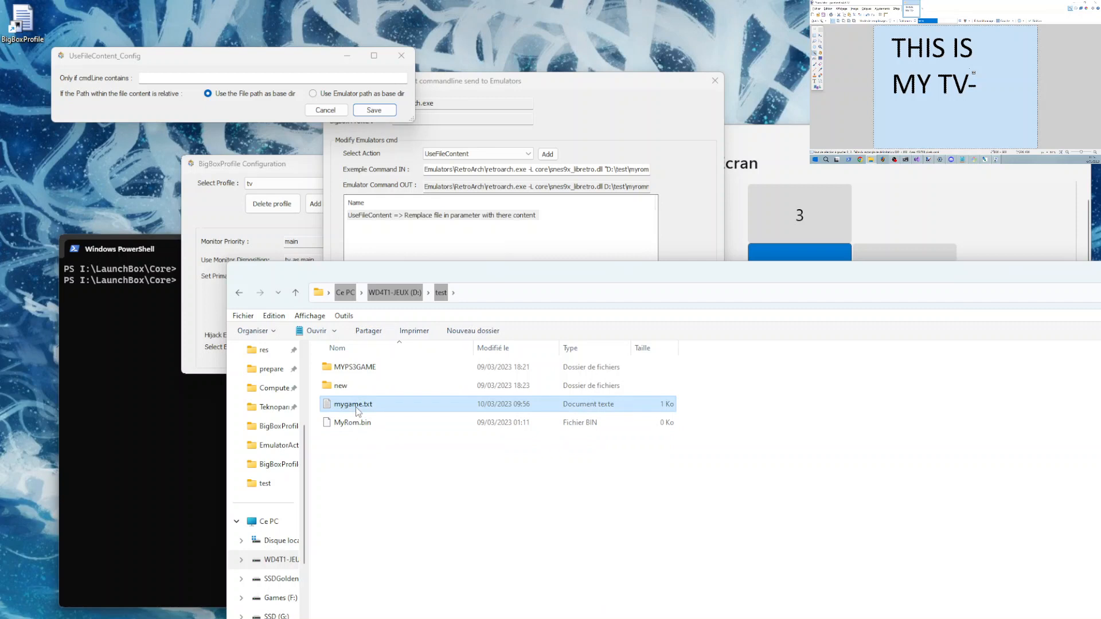
click(356, 407)
click(381, 444)
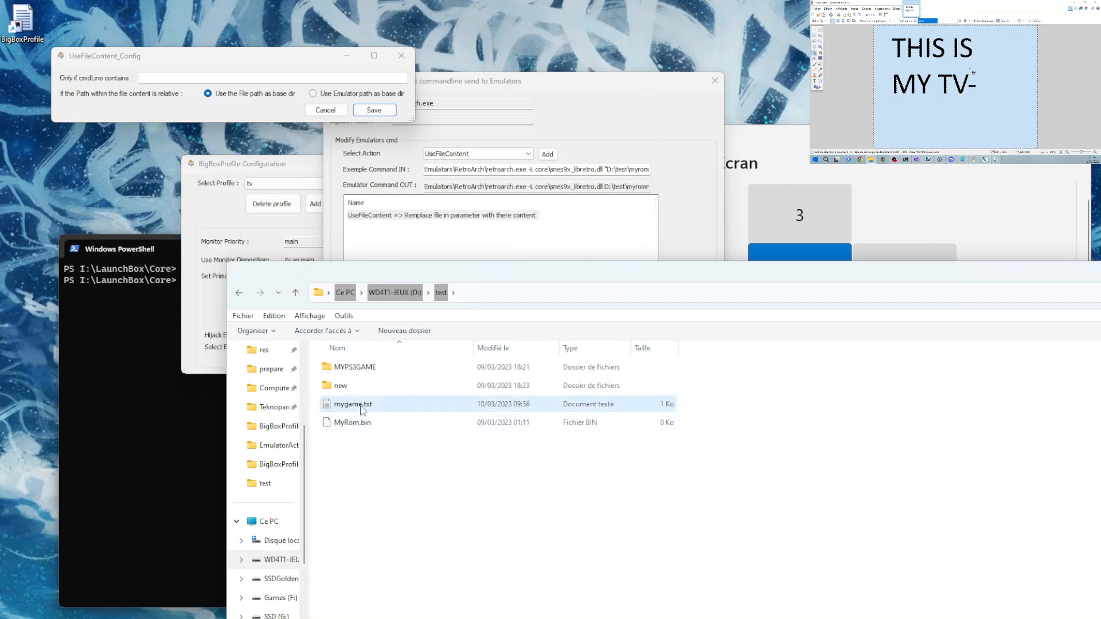
- Limit the UseFileContent action to command lines containing ".txt" and save it
click(258, 76)
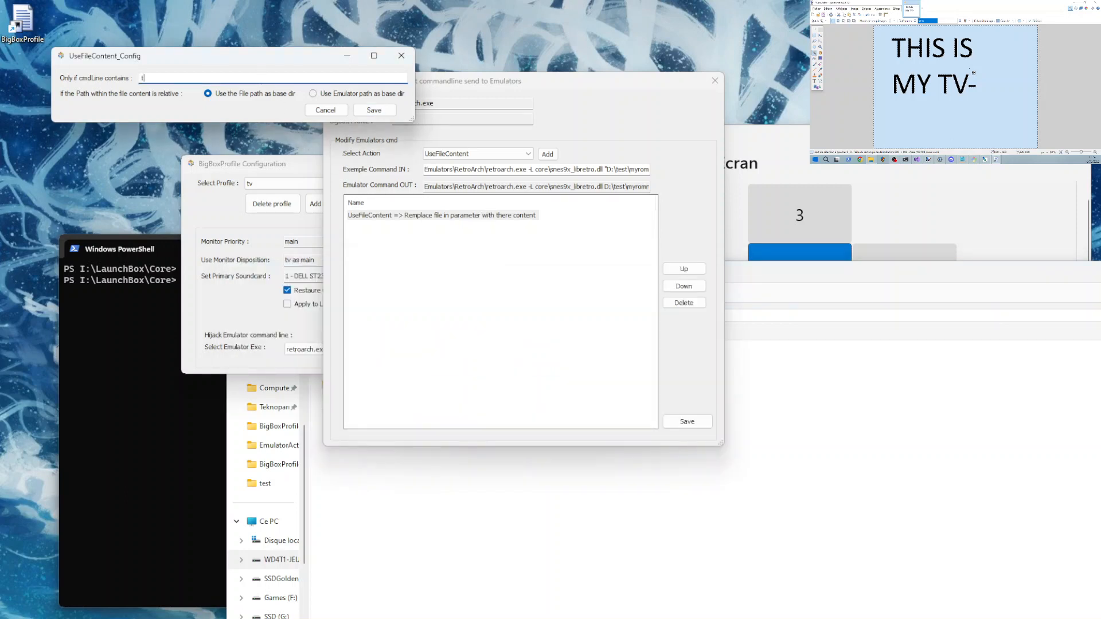
click(374, 110)
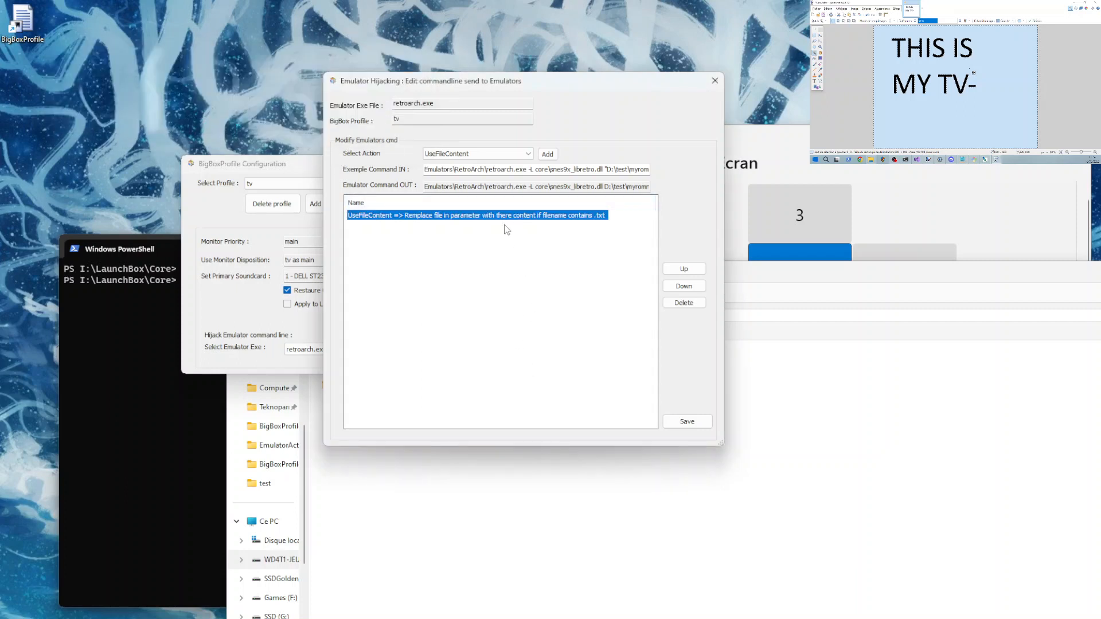
- Open mygame.txt from the test folder to read its game path, and close Notepad without saving the changes
click(533, 519)
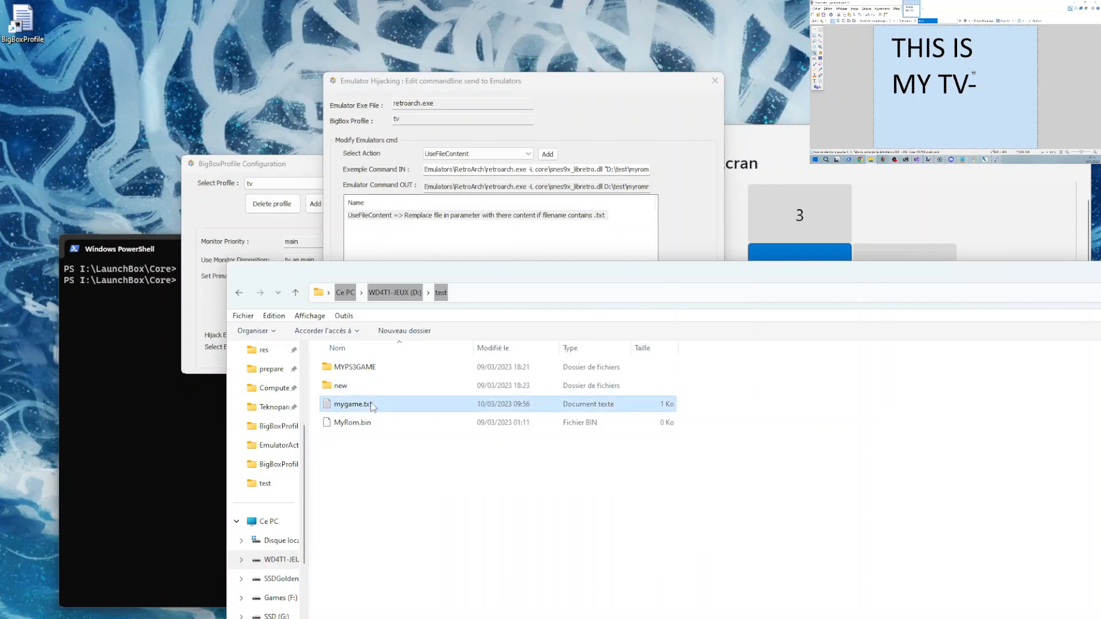
drag(1100, 210, 868, 233)
drag(522, 282, 831, 327)
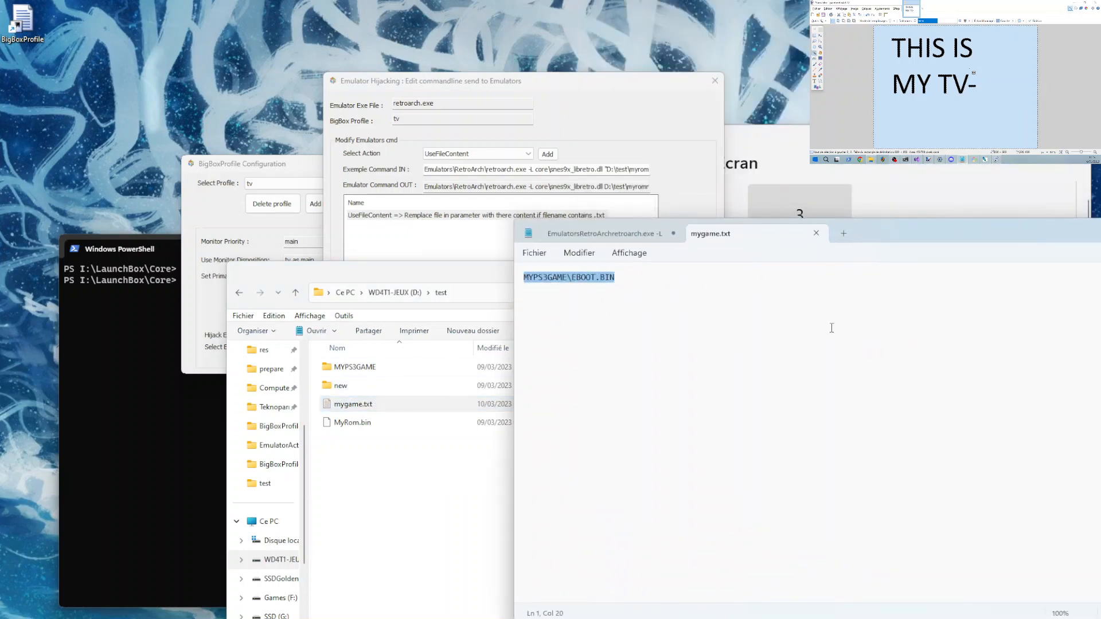
key(alt+F4)
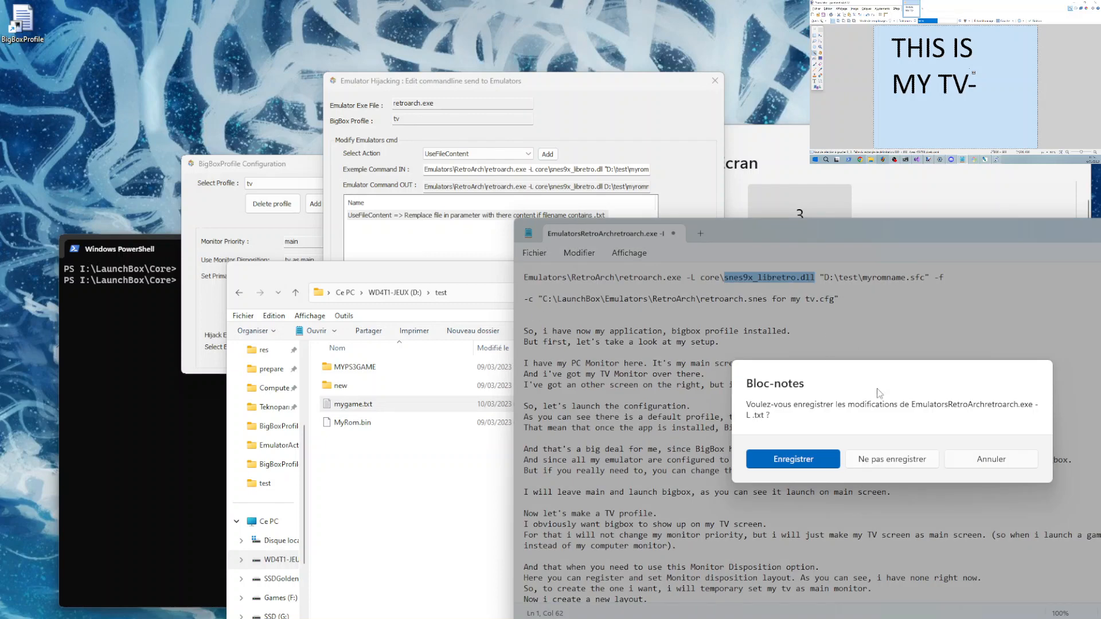
click(906, 460)
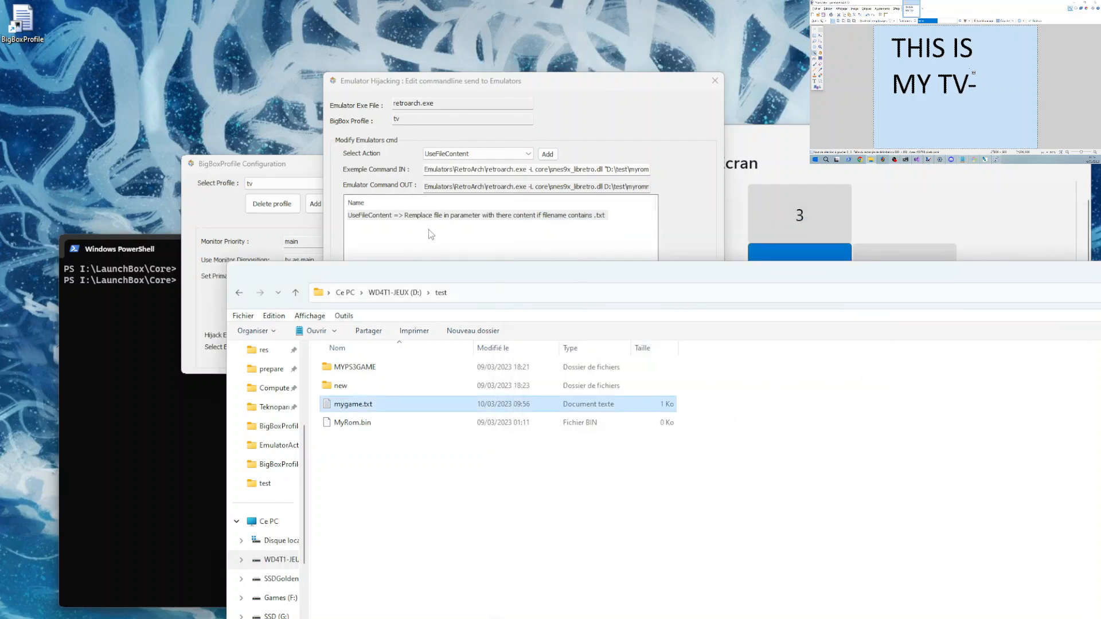
- Replace the ROM path in the example command with "D:\test\mygame.txt", using the folder path copied from File Explorer
click(545, 186)
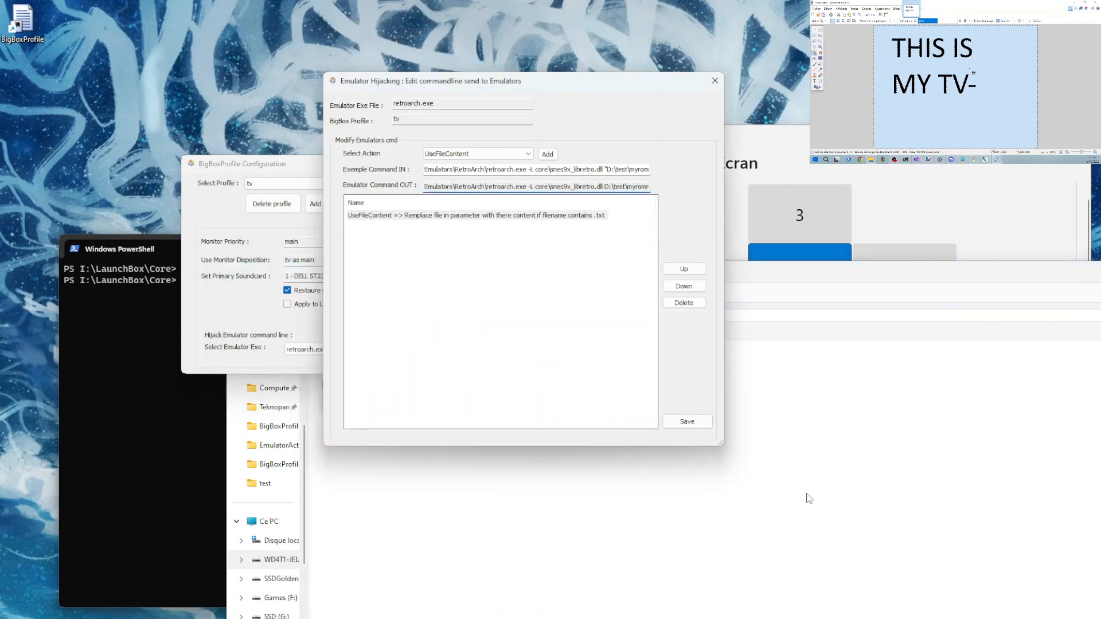
click(808, 499)
click(467, 295)
key(ctrl+c)
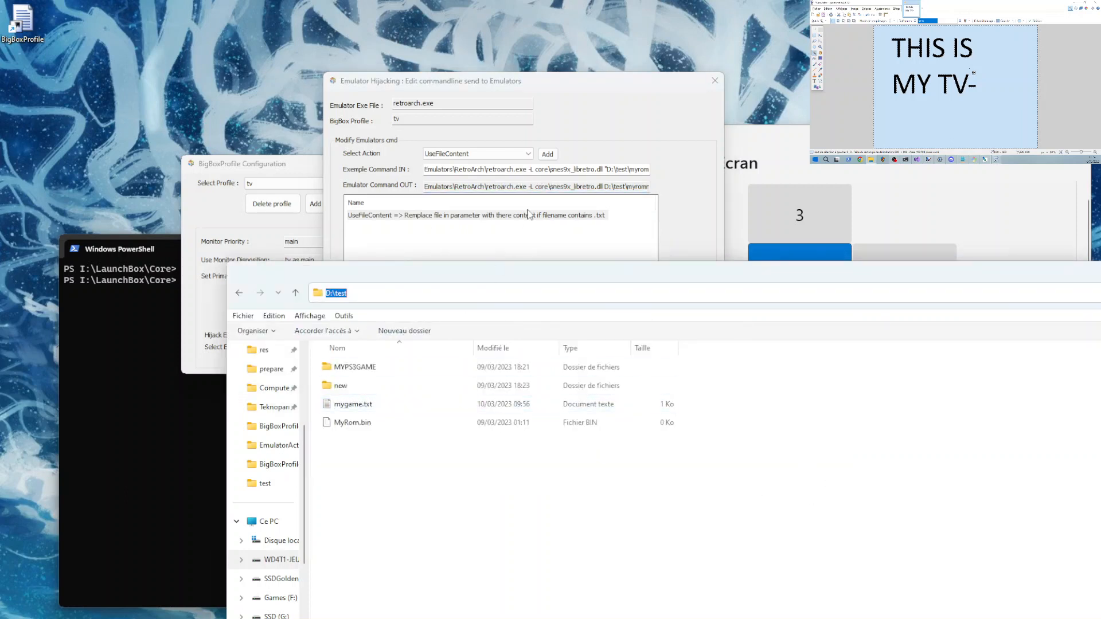
click(528, 169)
drag(607, 169, 641, 171)
key(ctrl+v)
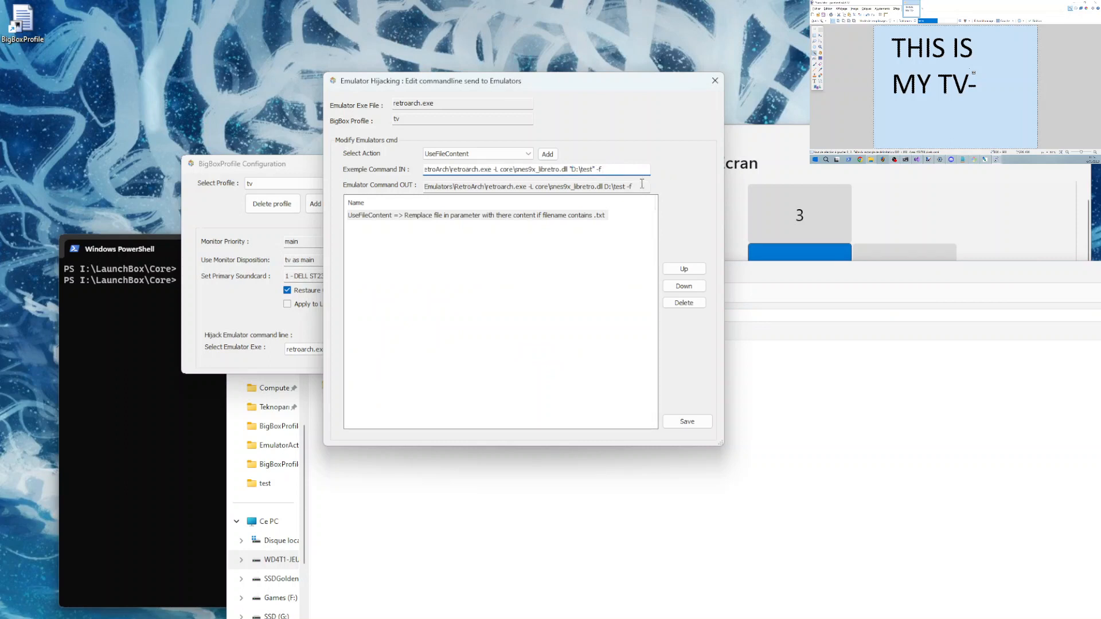
key(Left)
text(\)
text(mygam)
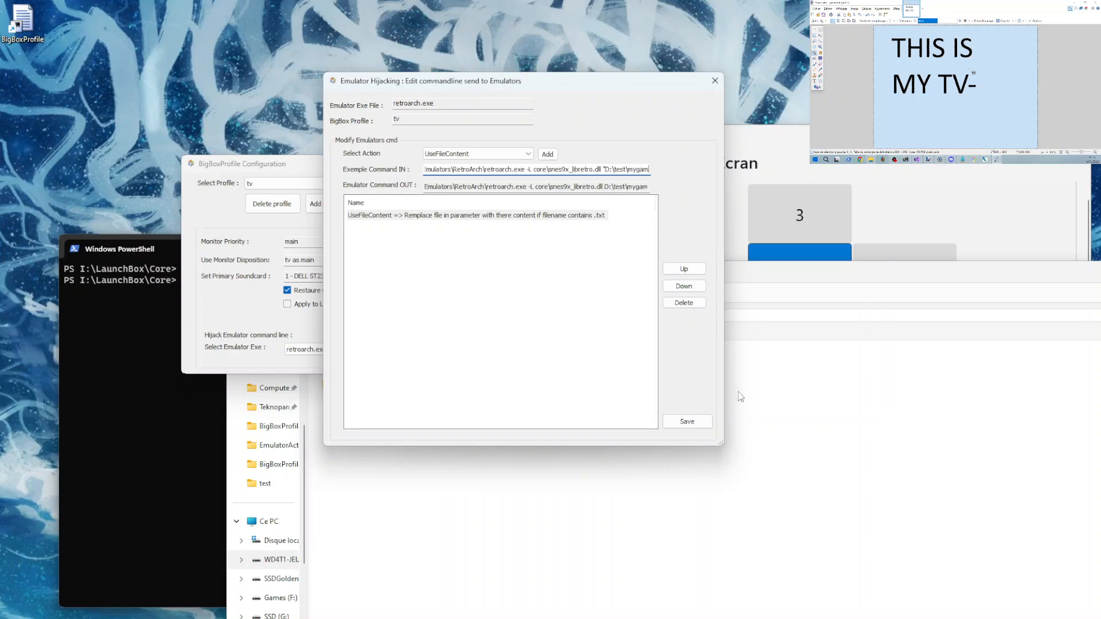
text(e.txt" -f)
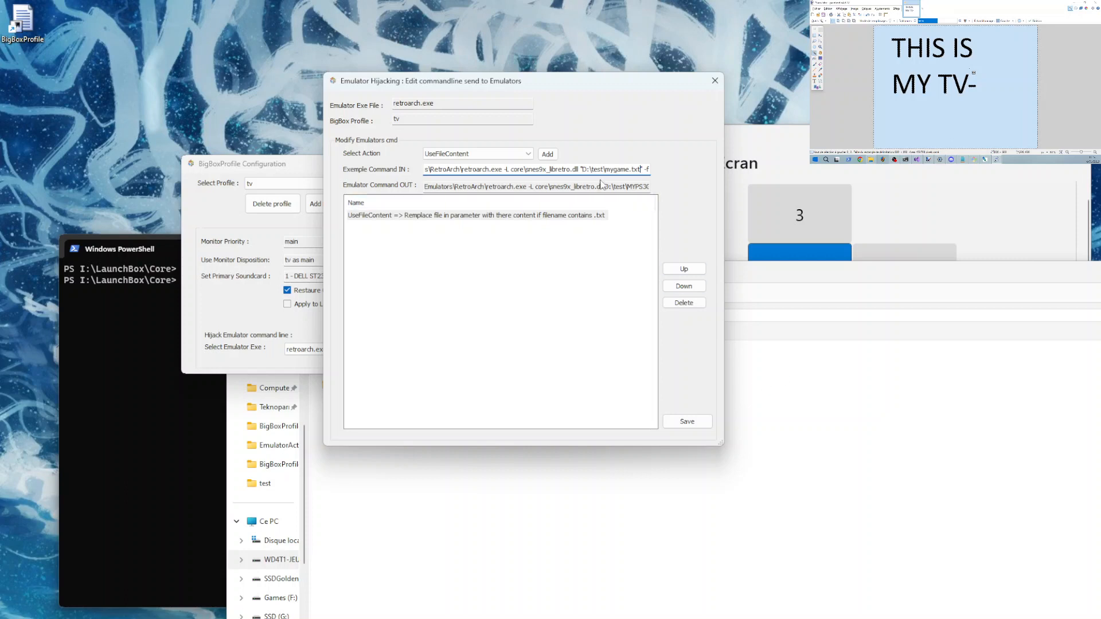
- Compare the game path in the resulting emulator command with the mygame.txt path in the example command
drag(604, 186, 666, 190)
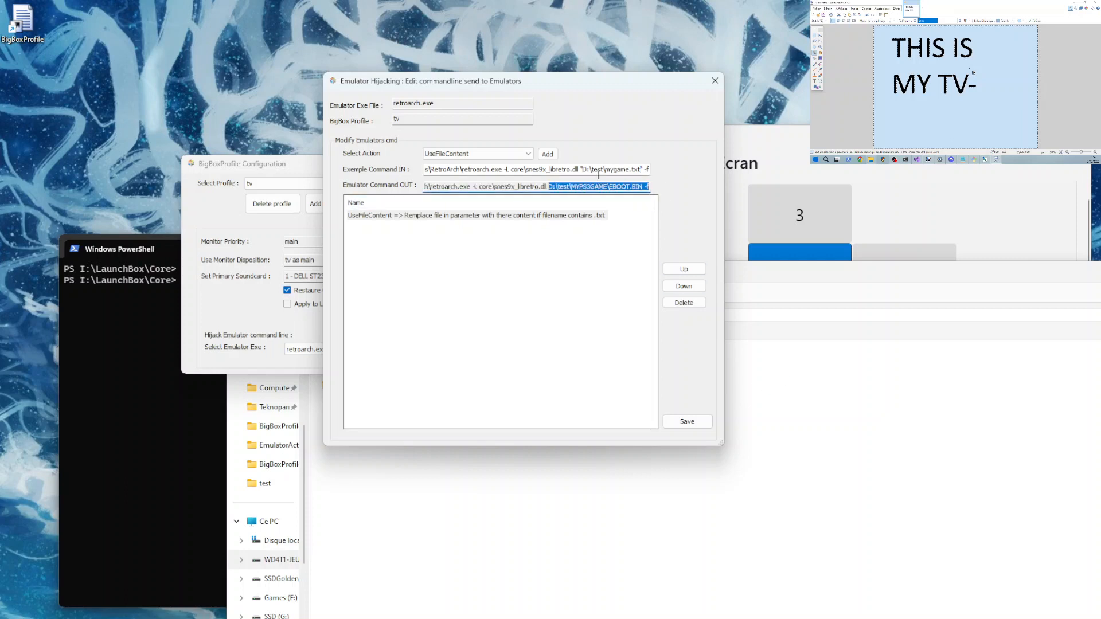
click(621, 171)
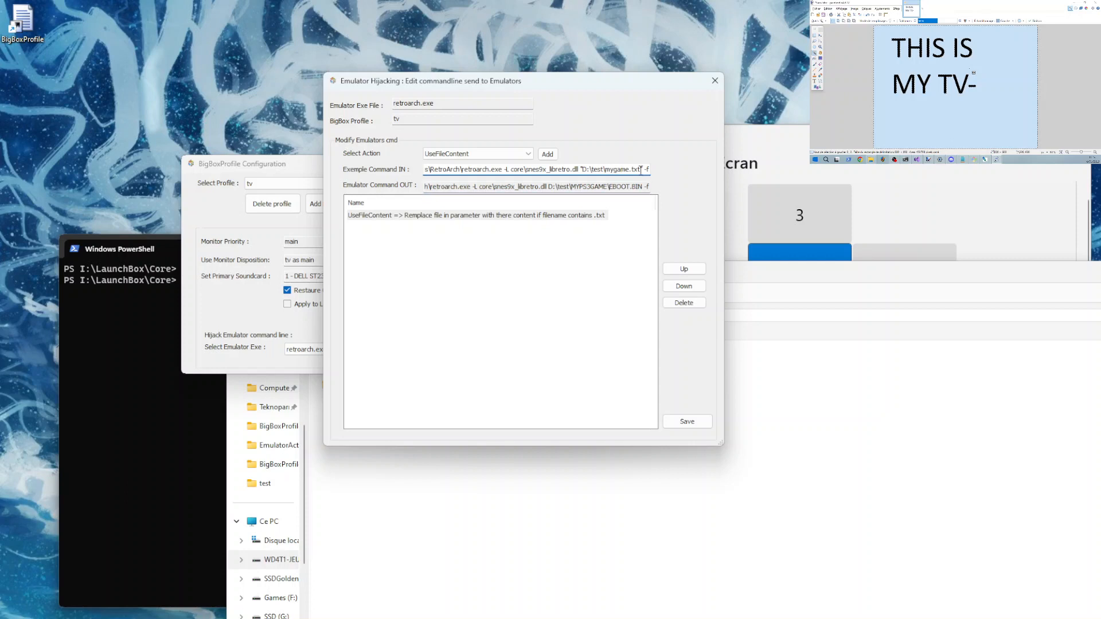
click(631, 171)
drag(571, 189, 639, 194)
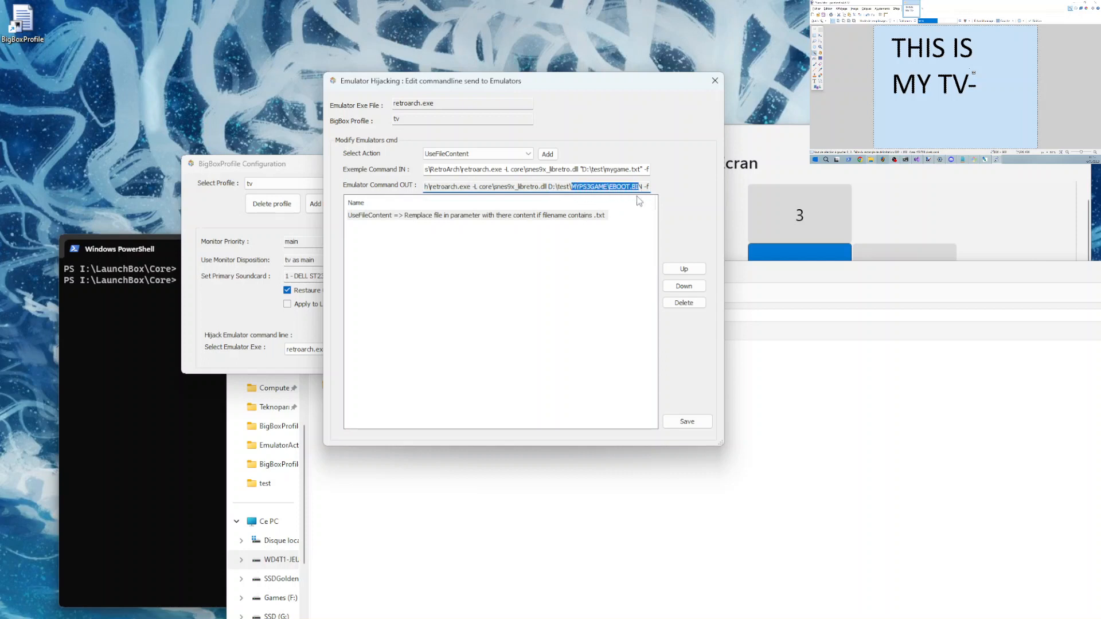
click(621, 186)
- Delete the UseFileContent action and add a ChangeRomPath action in its place
click(575, 216)
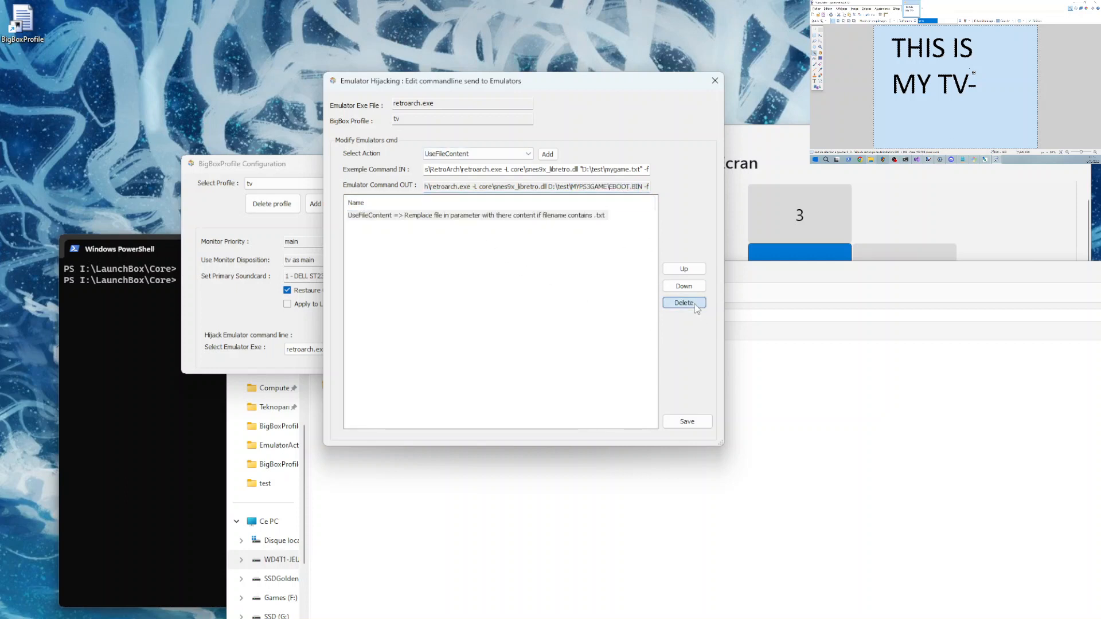
click(694, 303)
click(516, 154)
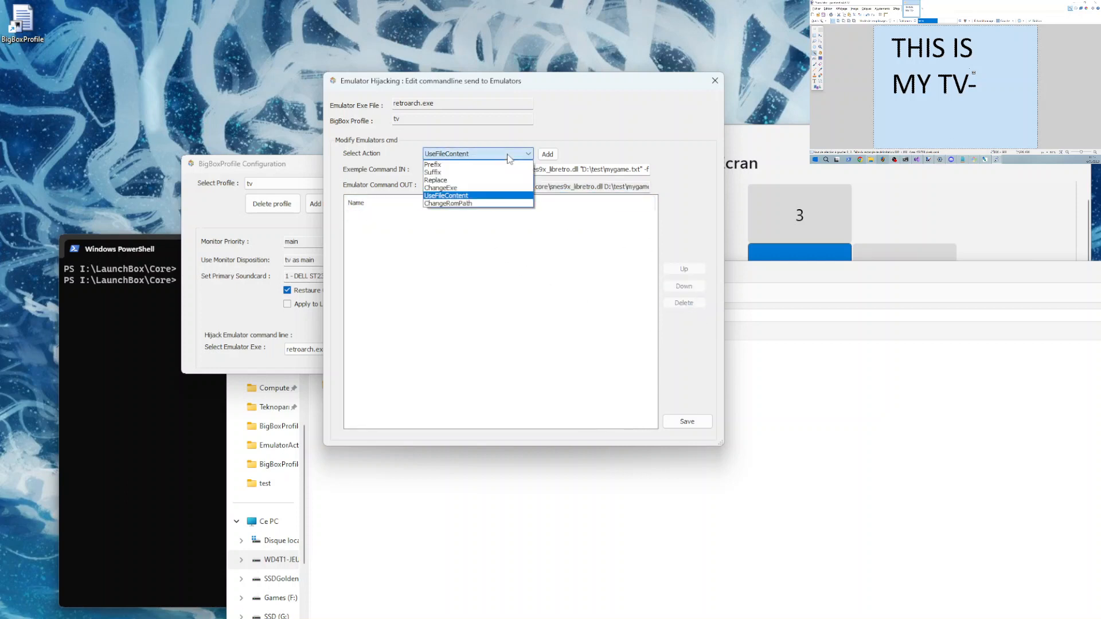
click(482, 205)
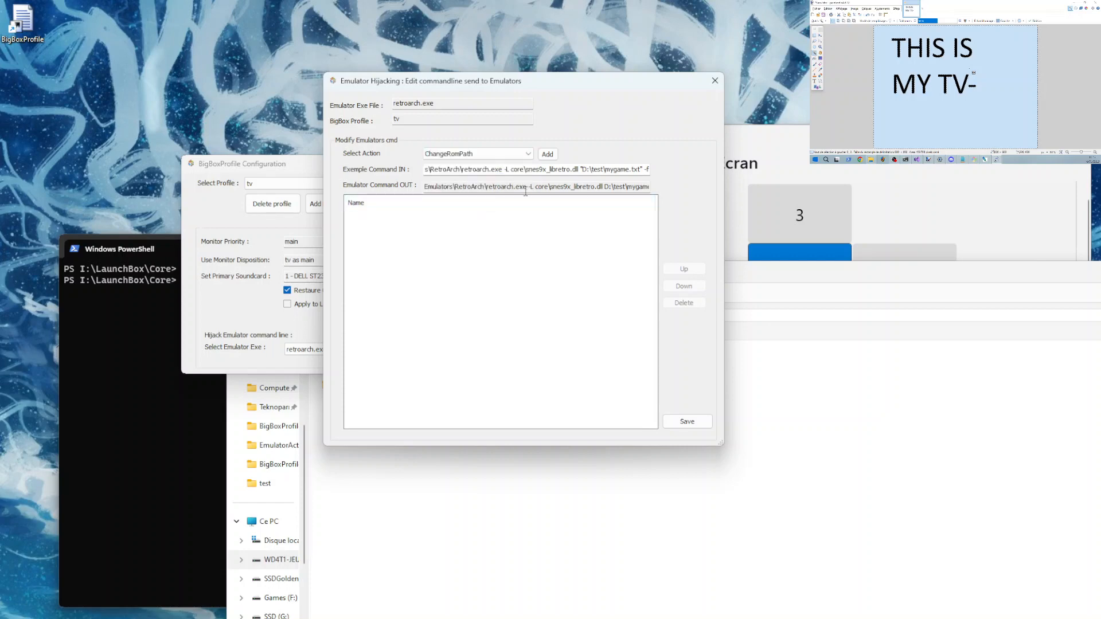
click(548, 154)
- Configure the ChangeRomPath action to replace "D:\test" with the high priority path "D:\test\new", and save it
double_click(453, 215)
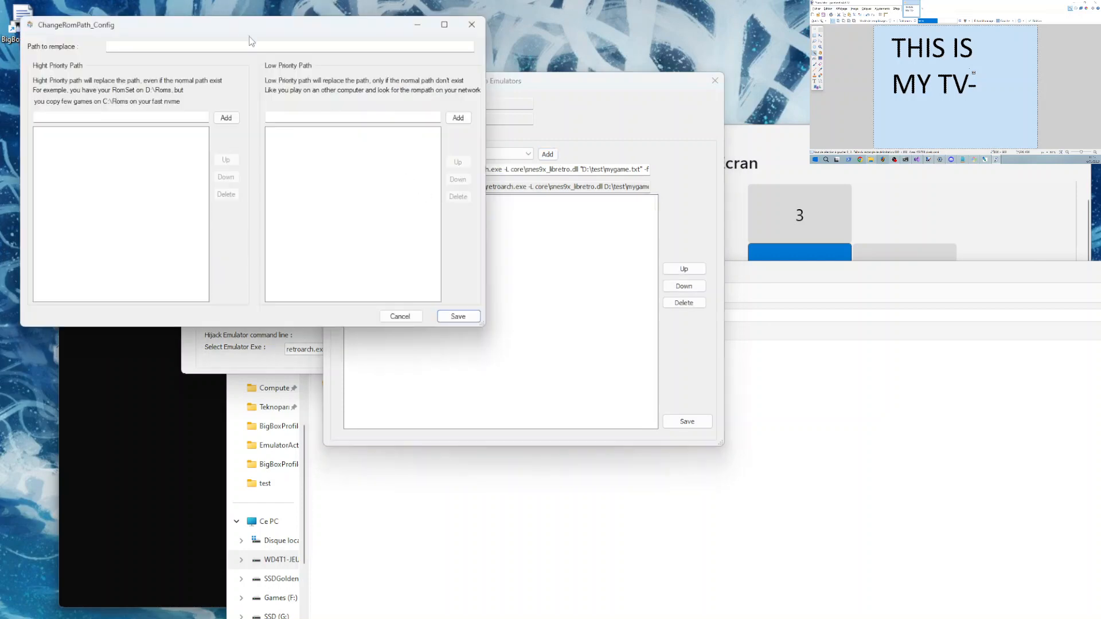
drag(256, 38, 481, 255)
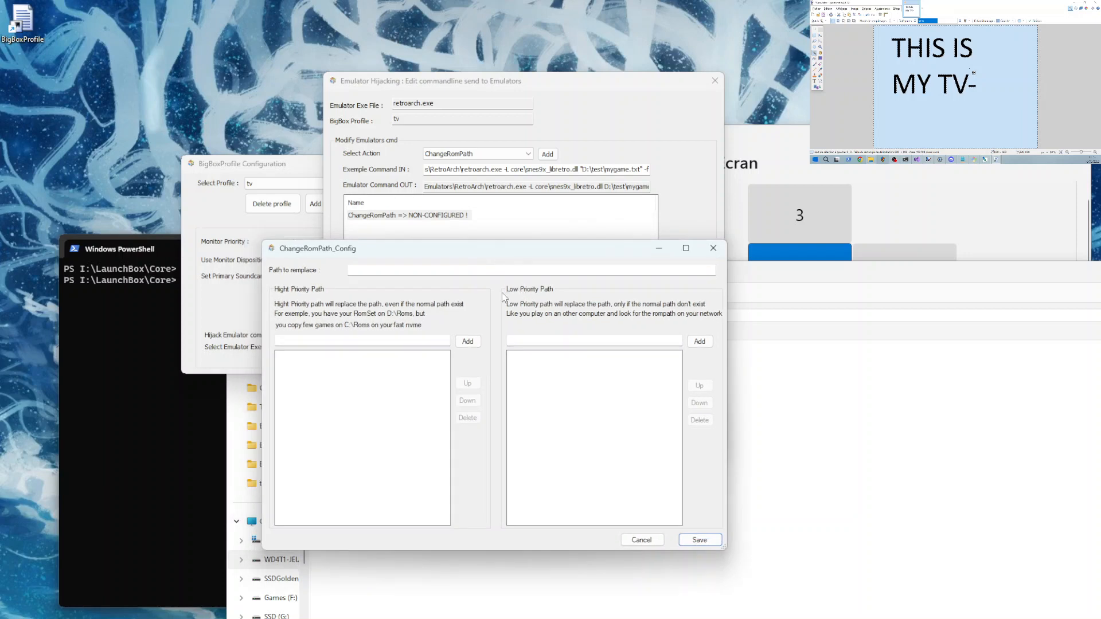
click(456, 268)
text(D:)
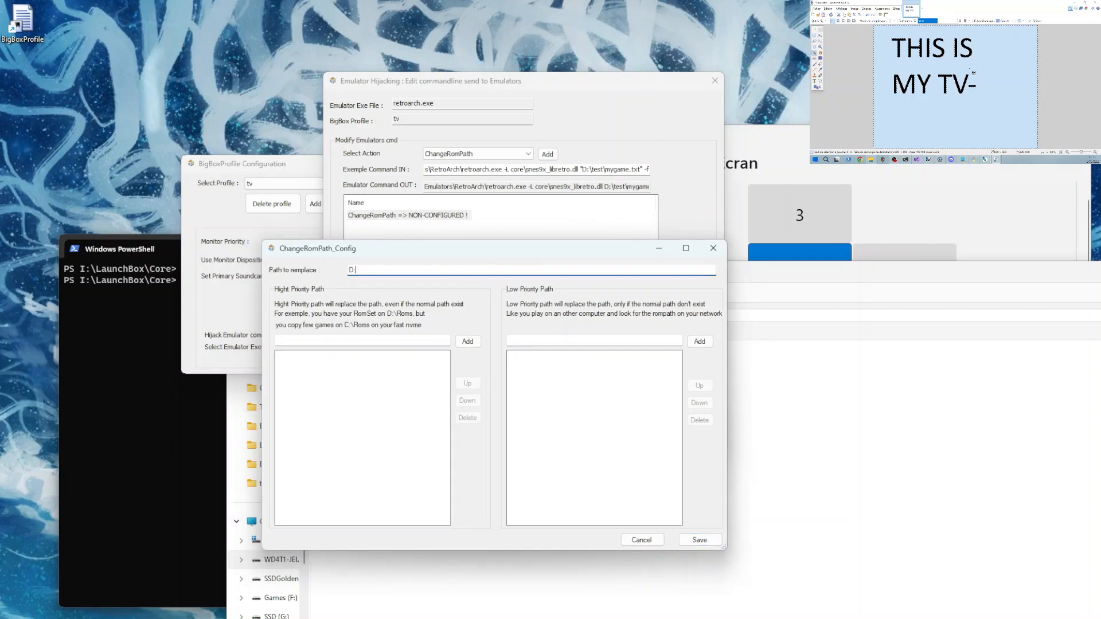
text(\test)
click(408, 339)
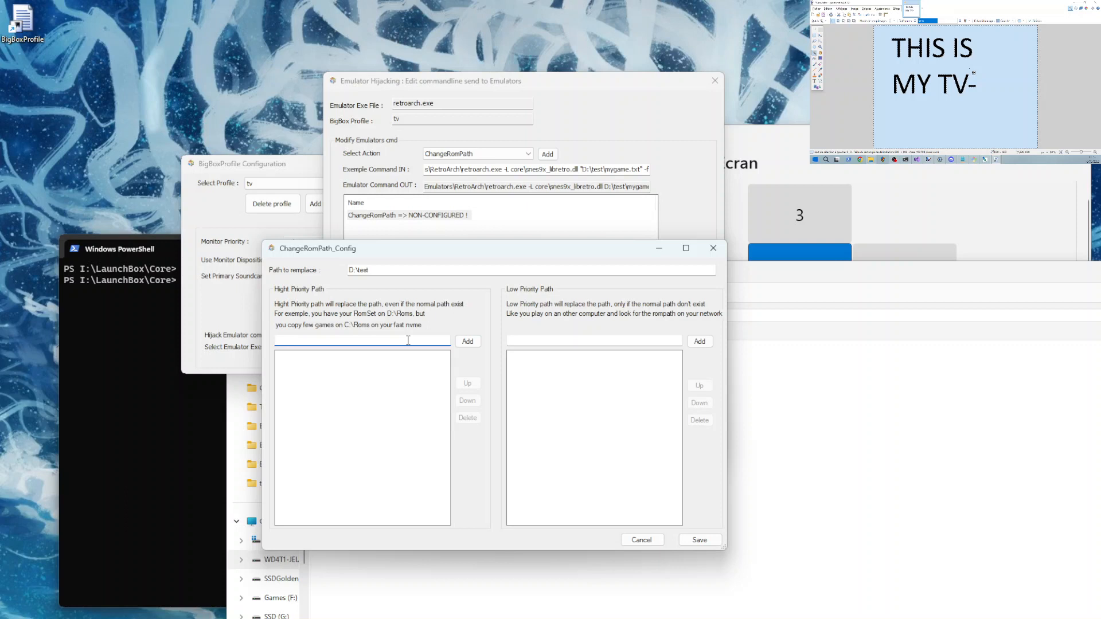
text(D:\test\new)
click(469, 340)
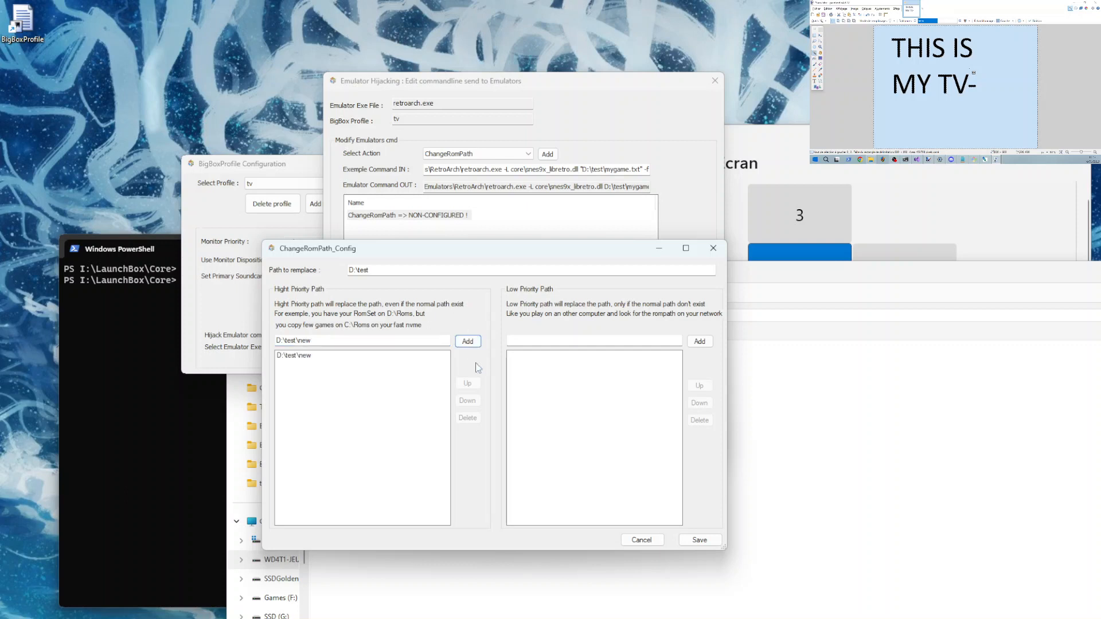
click(698, 539)
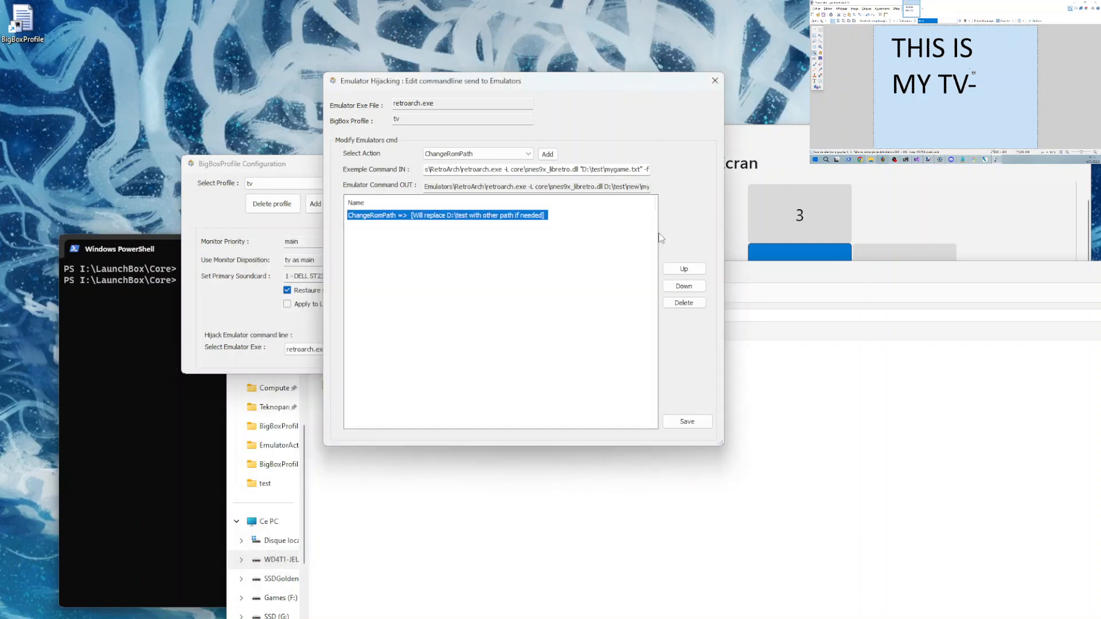
- Check the ROM path in the resulting emulator command against mygame.txt in the new subfolder of the test folder in File Explorer
drag(616, 186, 680, 255)
click(814, 410)
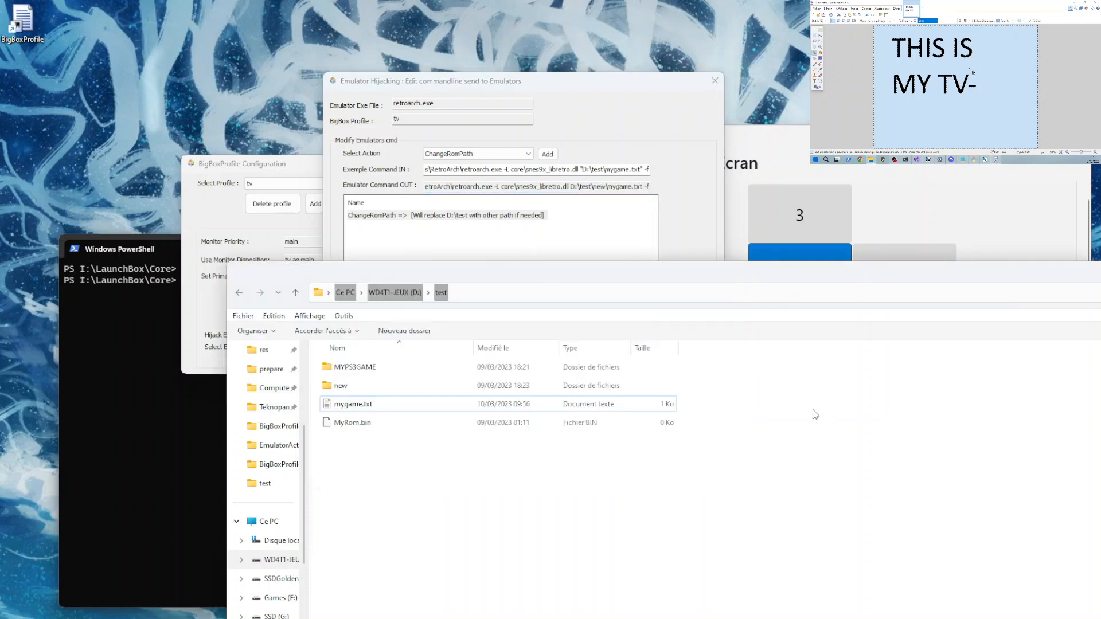
double_click(397, 385)
click(363, 370)
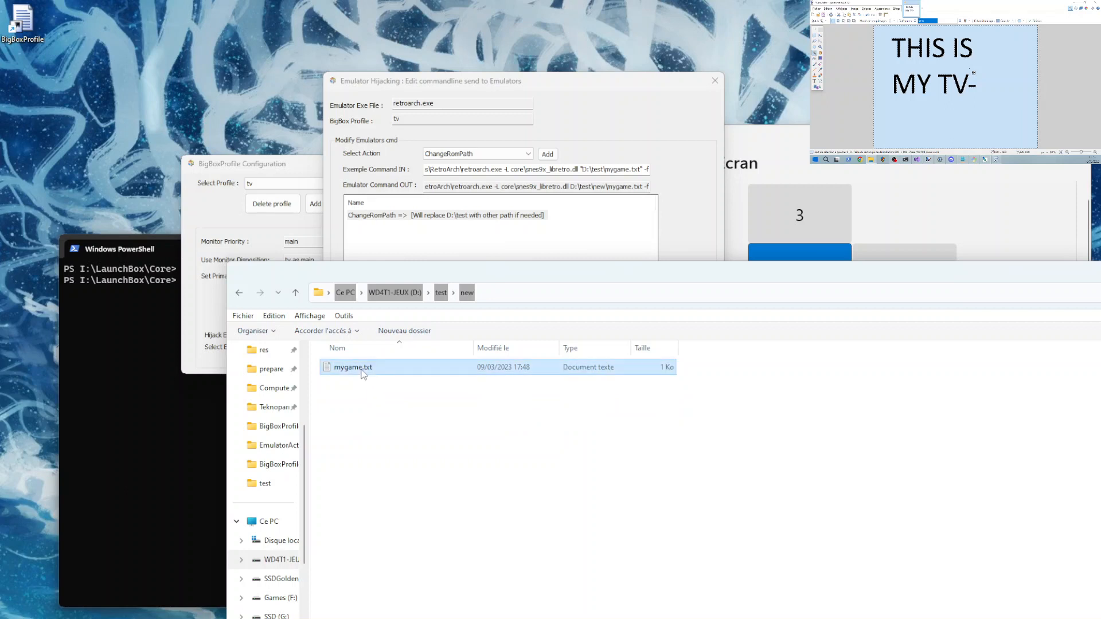
click(369, 371)
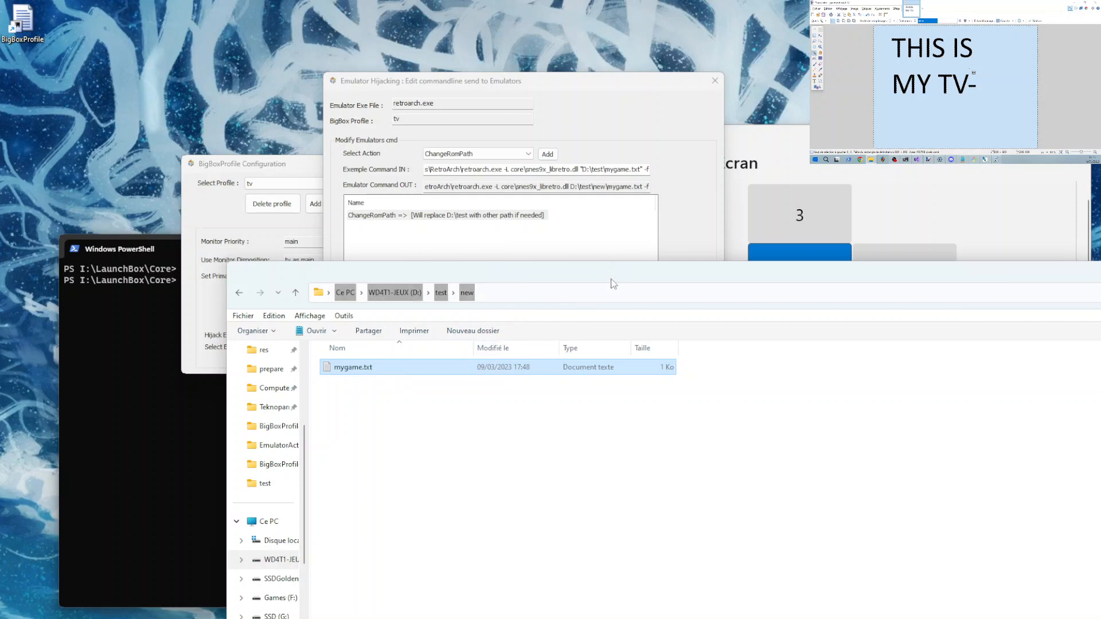
click(610, 186)
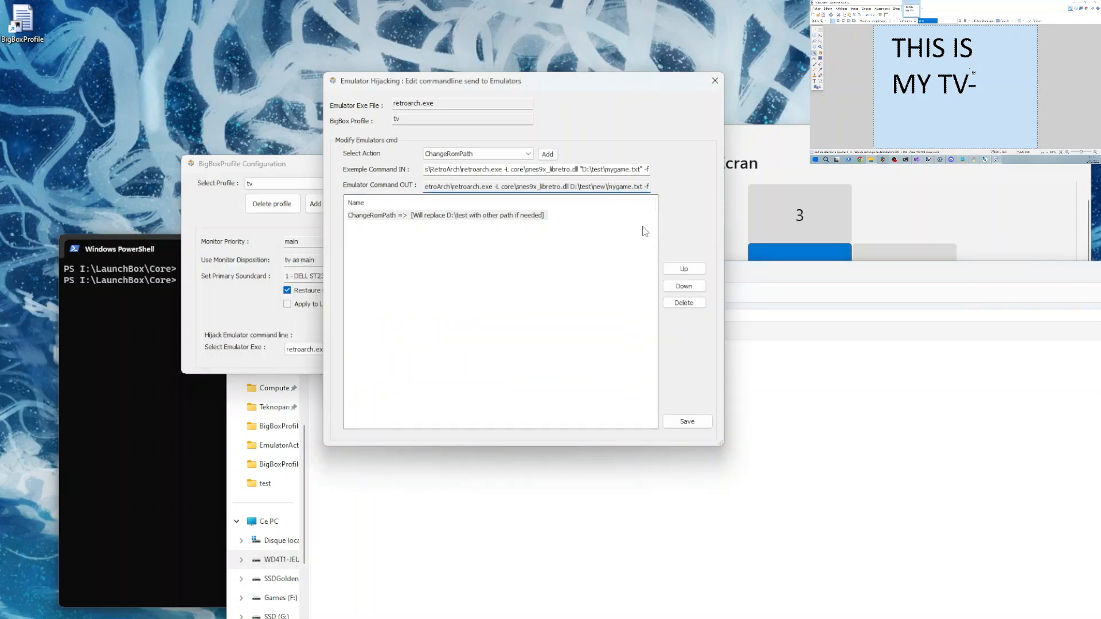
- Reopen the ChangeRomPath settings to review the path to replace and the high and low priority path lists, and close them without saving
click(518, 217)
double_click(518, 218)
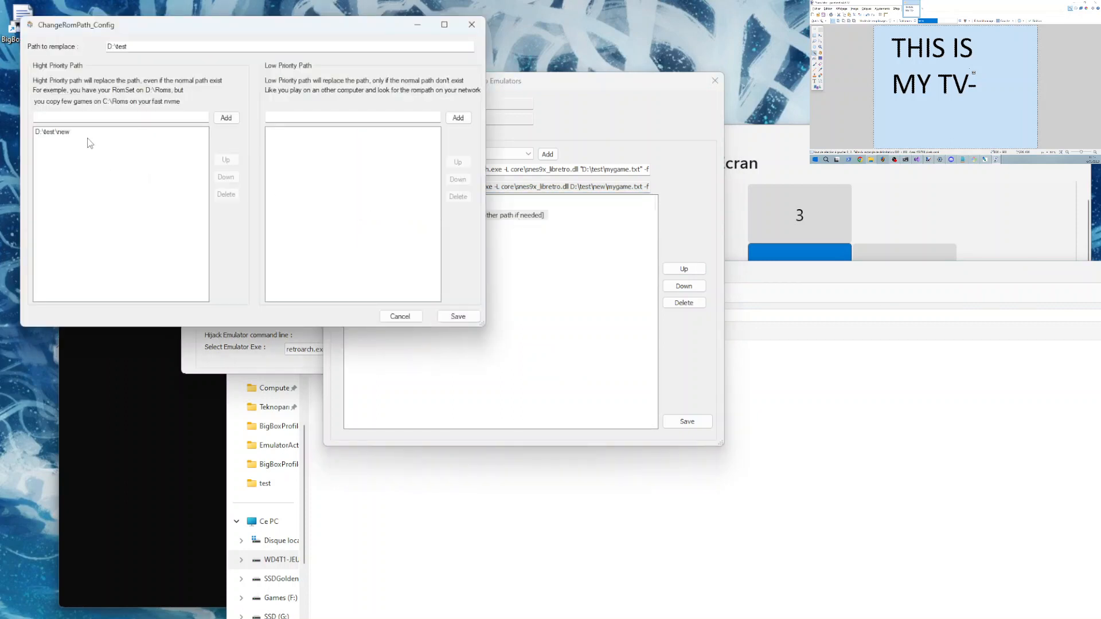
click(67, 133)
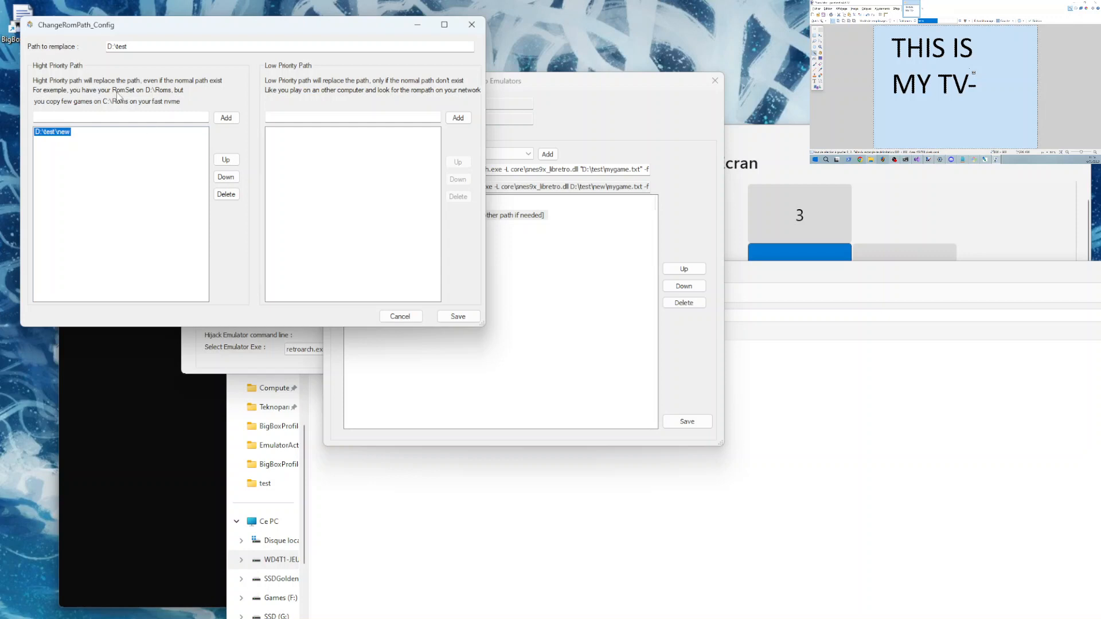
click(148, 159)
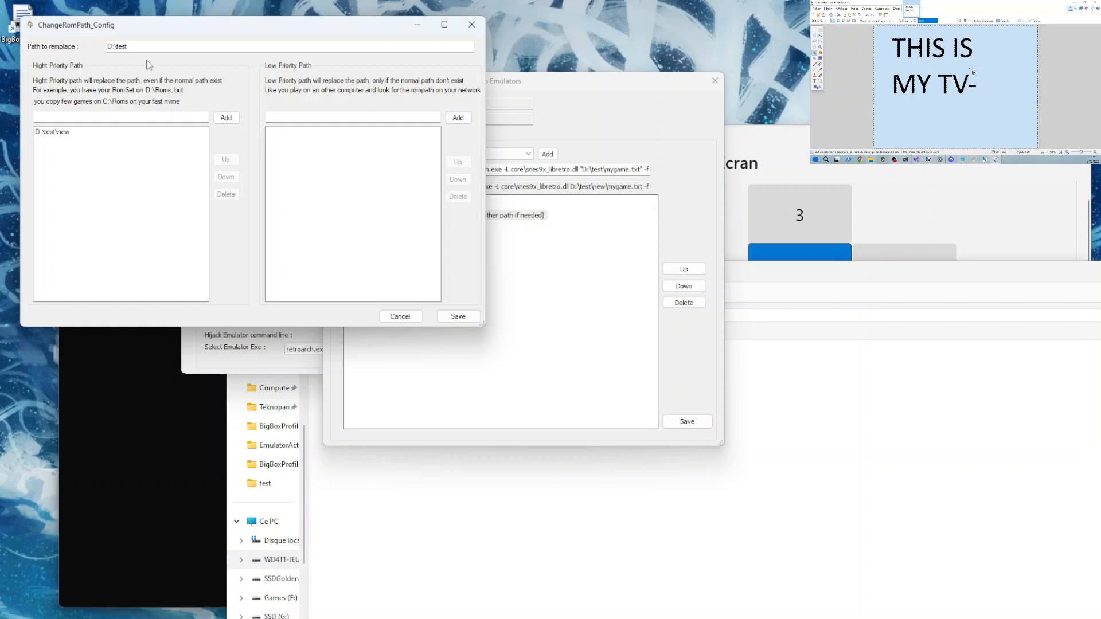
click(141, 47)
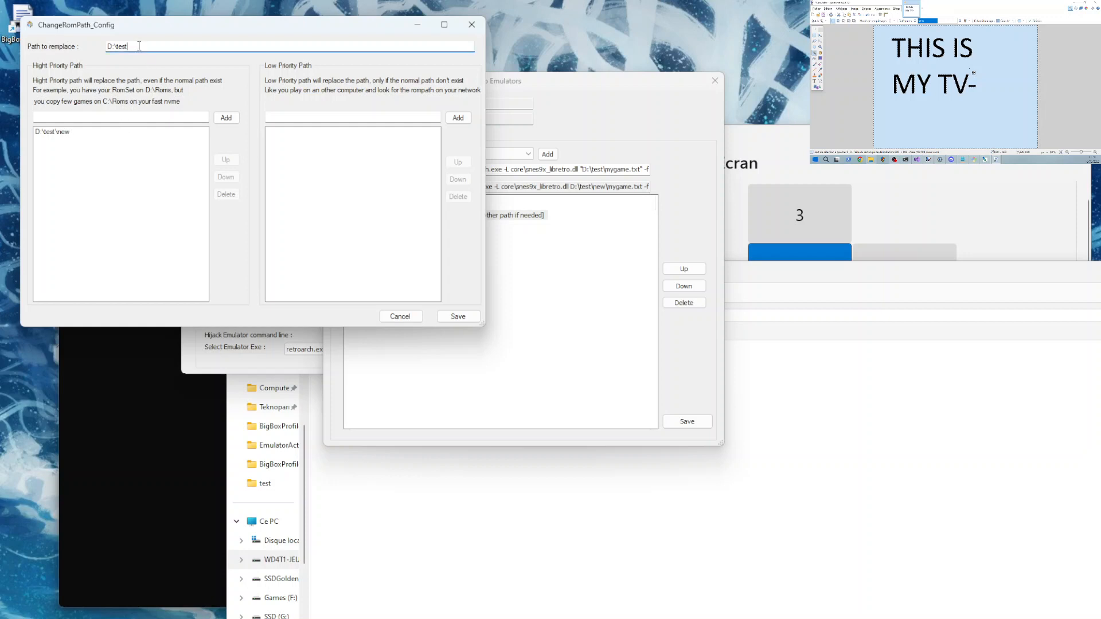
click(155, 146)
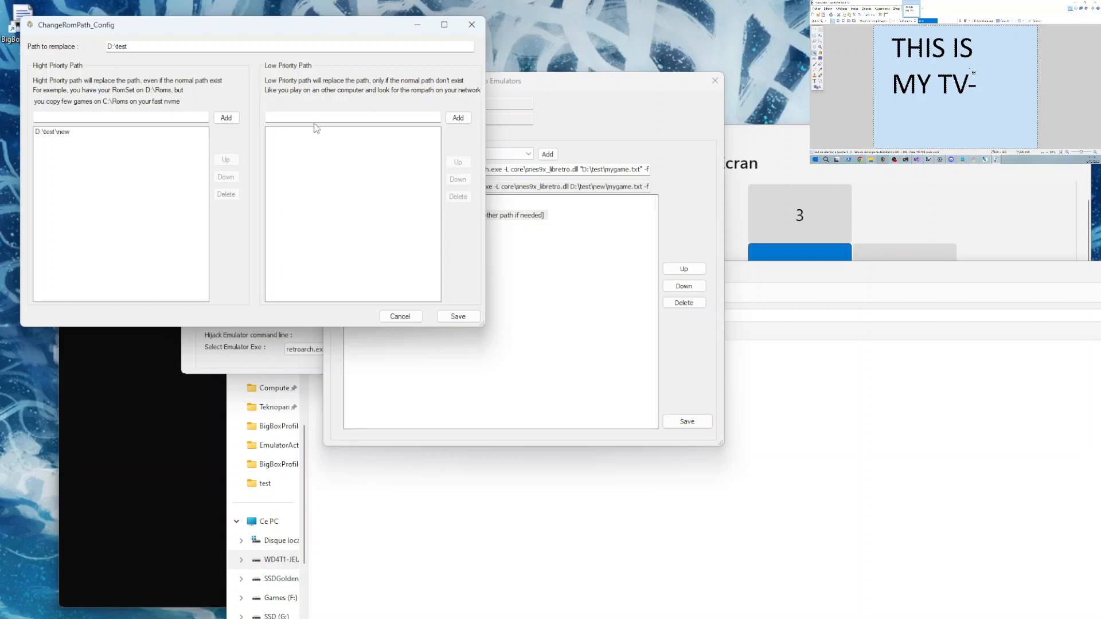
click(306, 119)
click(322, 169)
click(235, 50)
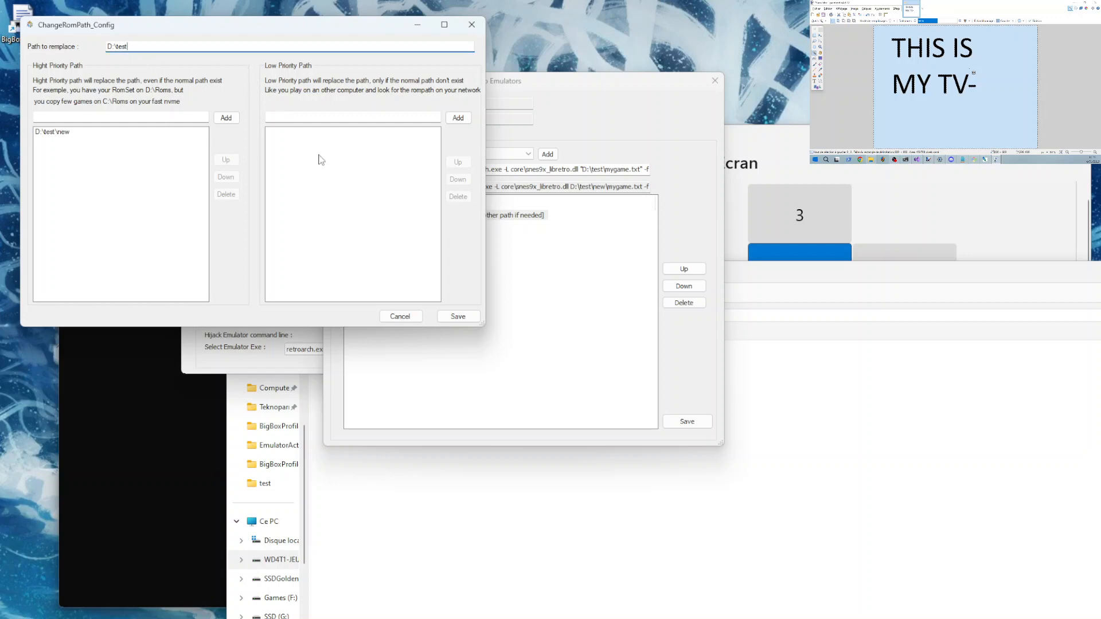
click(349, 147)
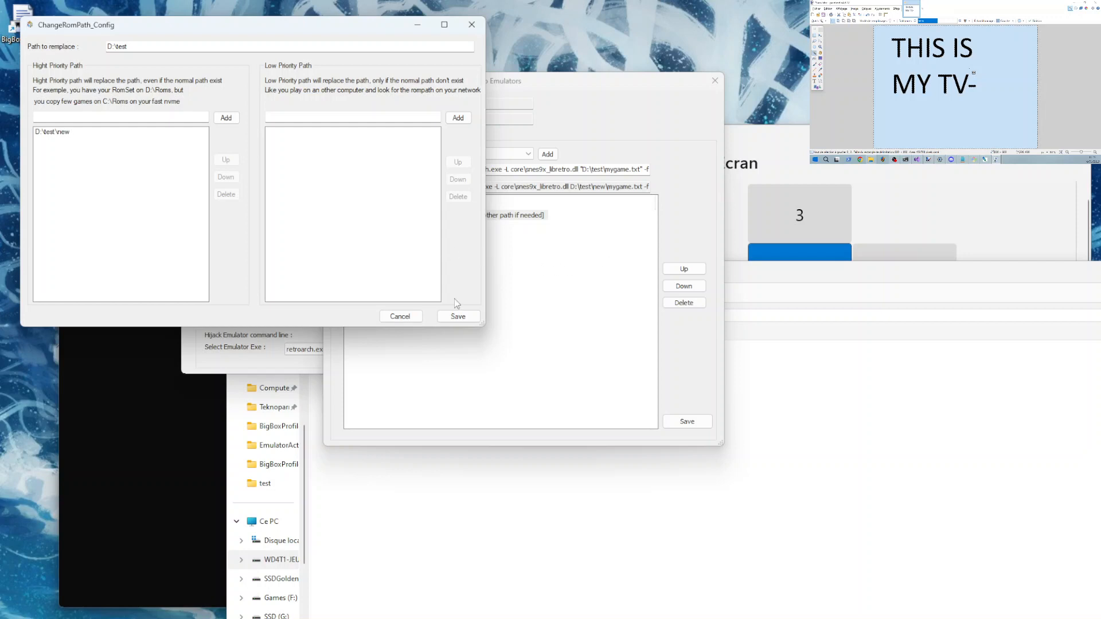
click(410, 318)
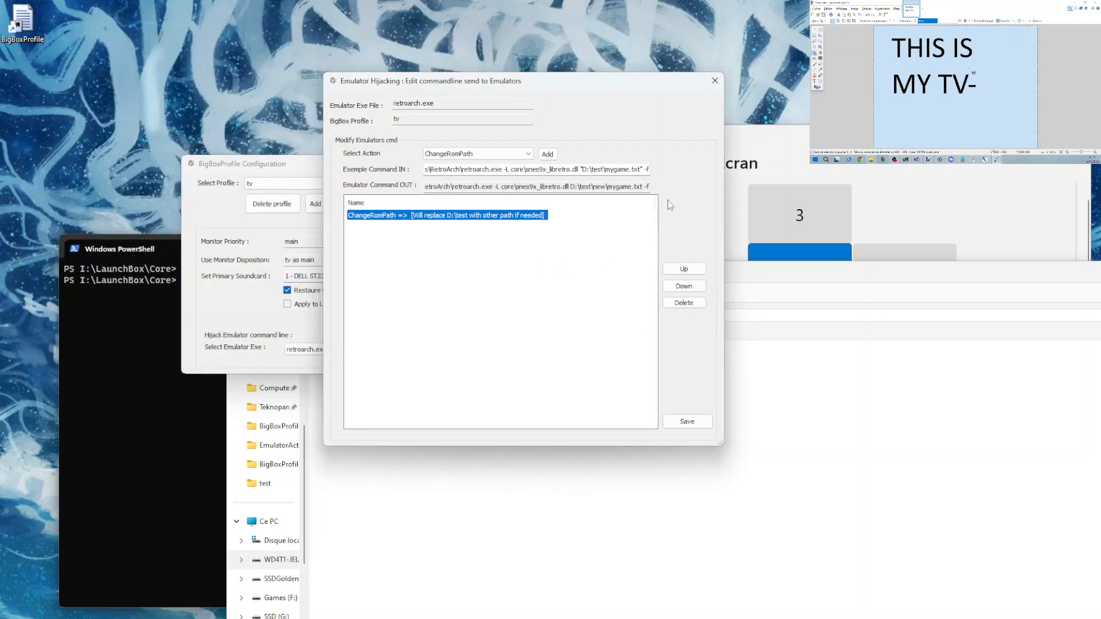